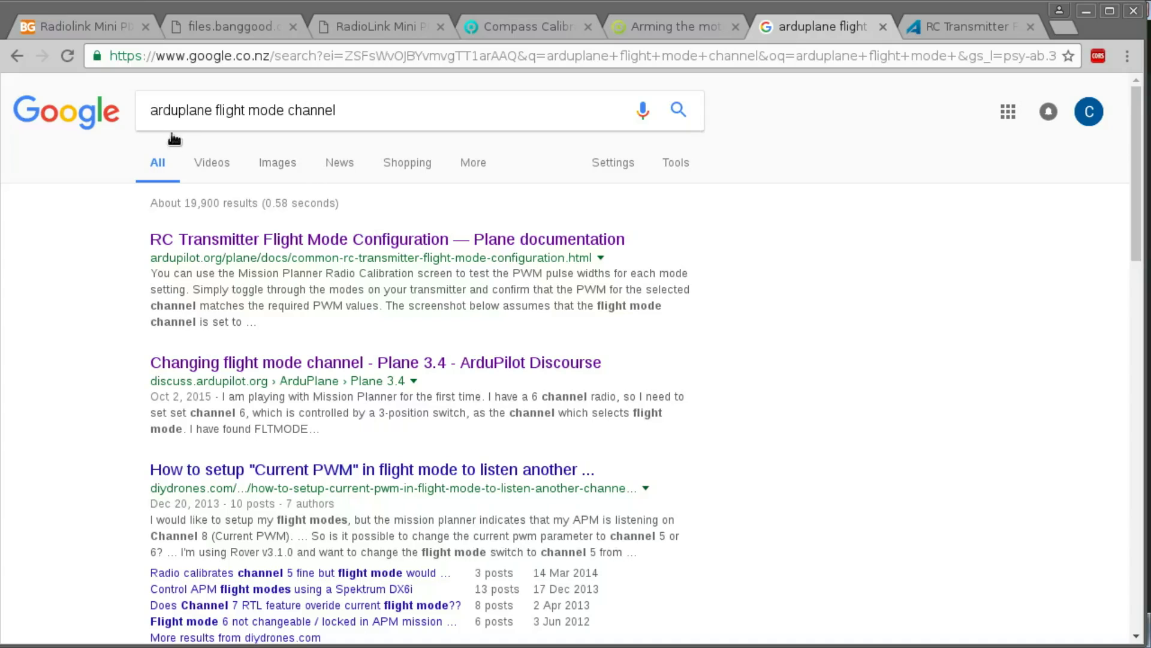
{"action": "left_click", "coordinate": [183, 110]}
{"action": "left_click_drag", "start_coordinate": [182, 111], "coordinate": [216, 110]}
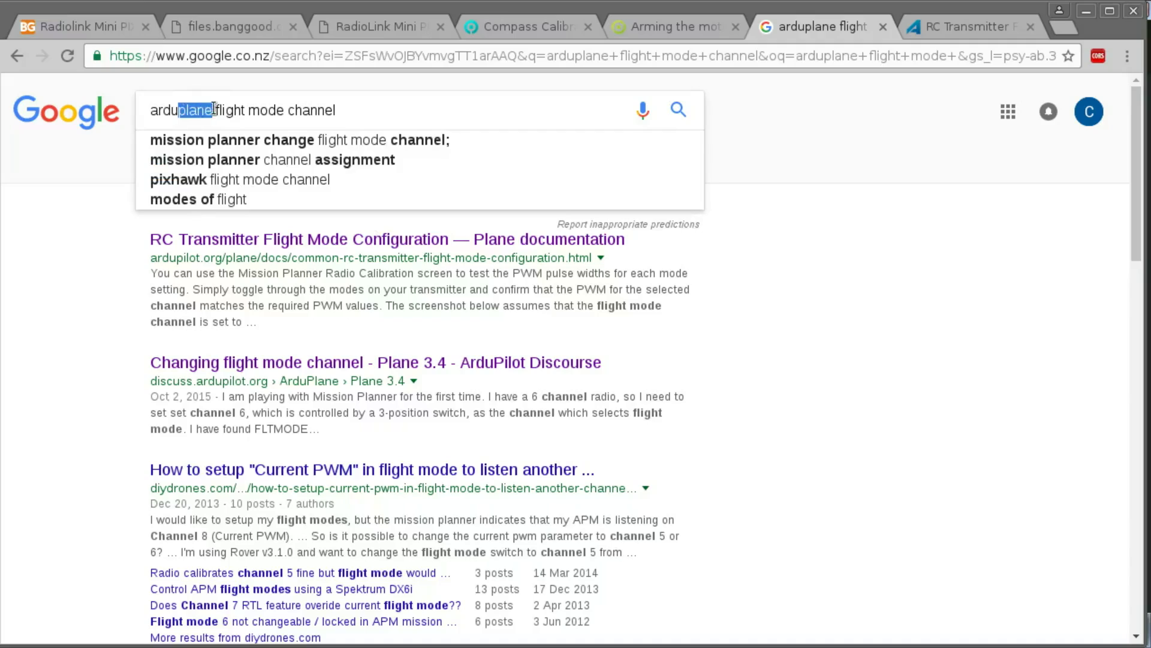
{"action": "left_click", "coordinate": [213, 110]}
{"action": "left_click", "coordinate": [817, 280]}
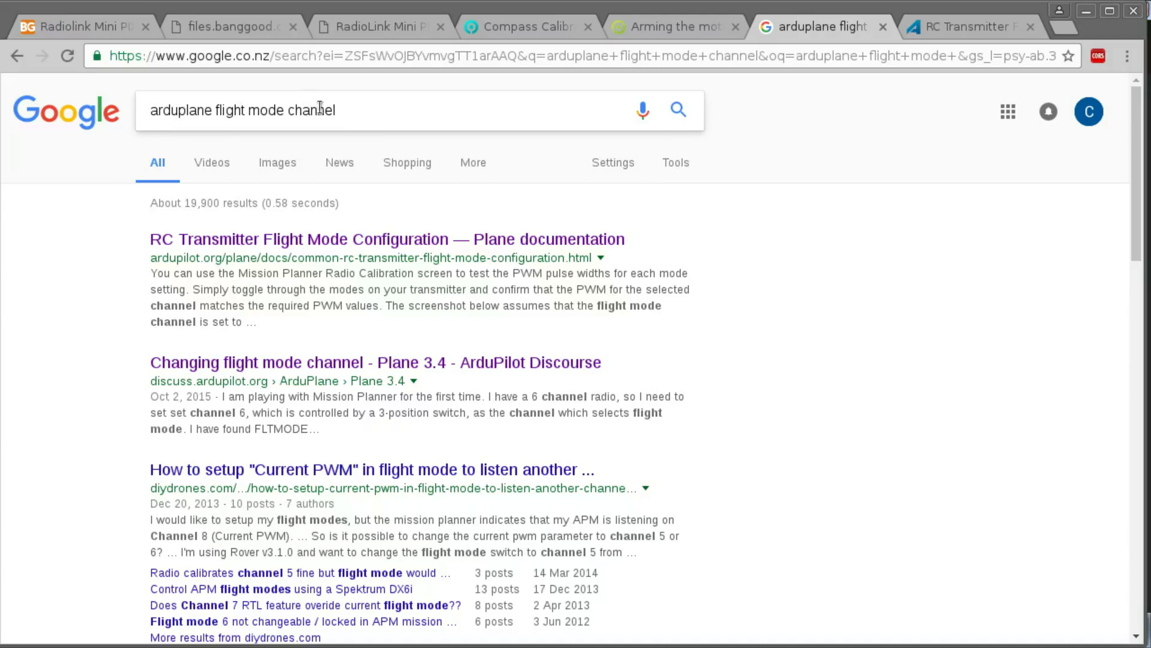
Step: Open the Plane documentation on RC transmitter flight modes and read how the flight mode channel is set on Plane
{"action": "left_click", "coordinate": [975, 30]}
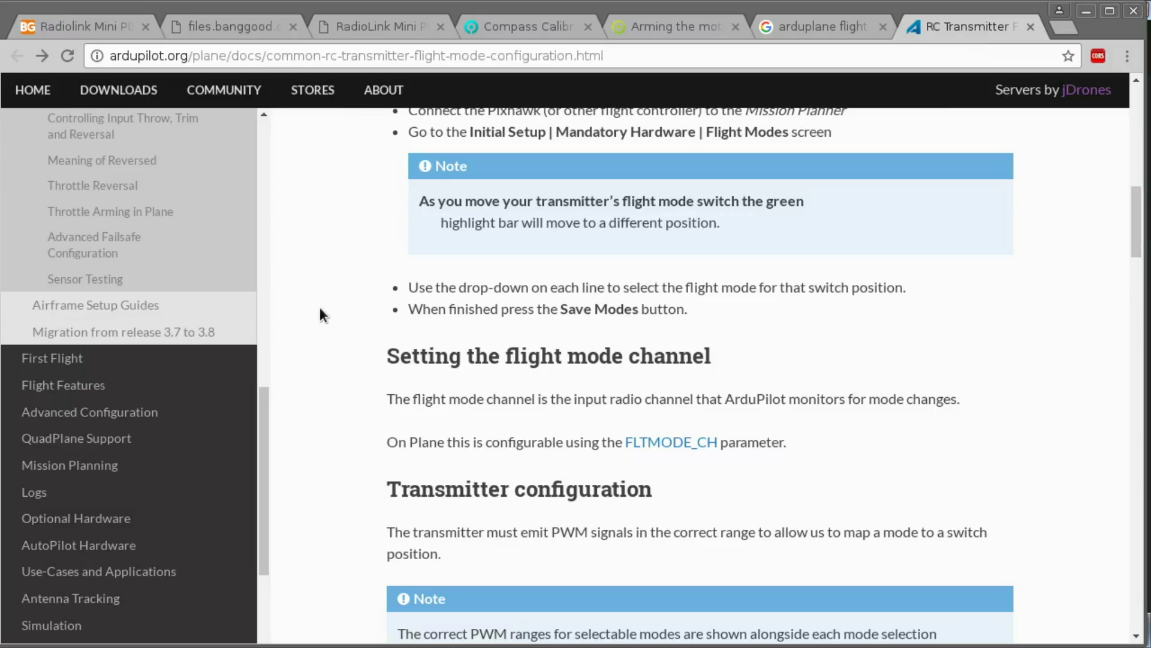
{"action": "scroll", "coordinate": [417, 328], "scroll_direction": "down", "scroll_amount": 3}
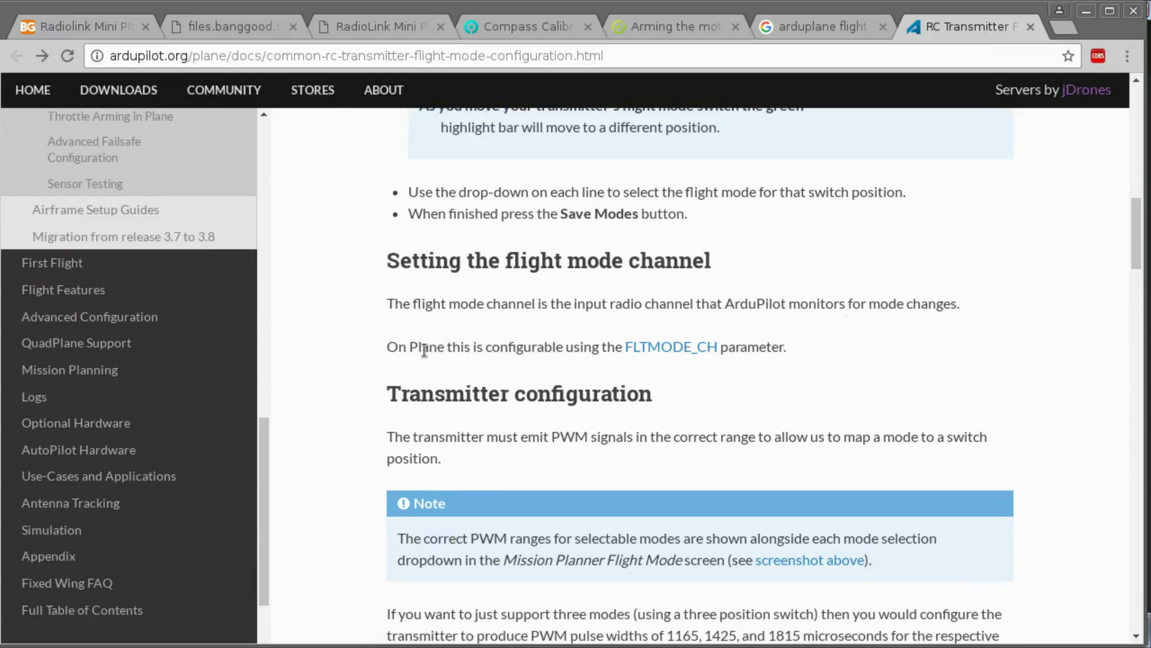
{"action": "left_click_drag", "start_coordinate": [408, 348], "coordinate": [542, 347]}
{"action": "left_click", "coordinate": [542, 347]}
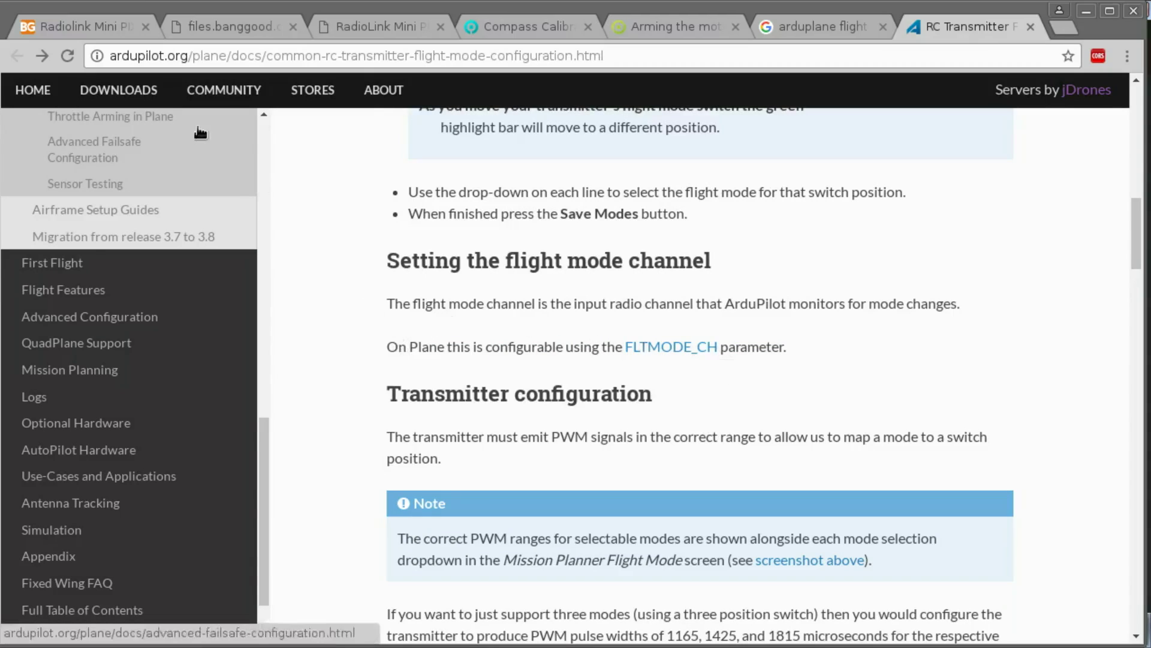
Step: Load the copter version of this documentation page and read its section on setting the flight mode channel
{"action": "left_click_drag", "start_coordinate": [193, 56], "coordinate": [226, 57]}
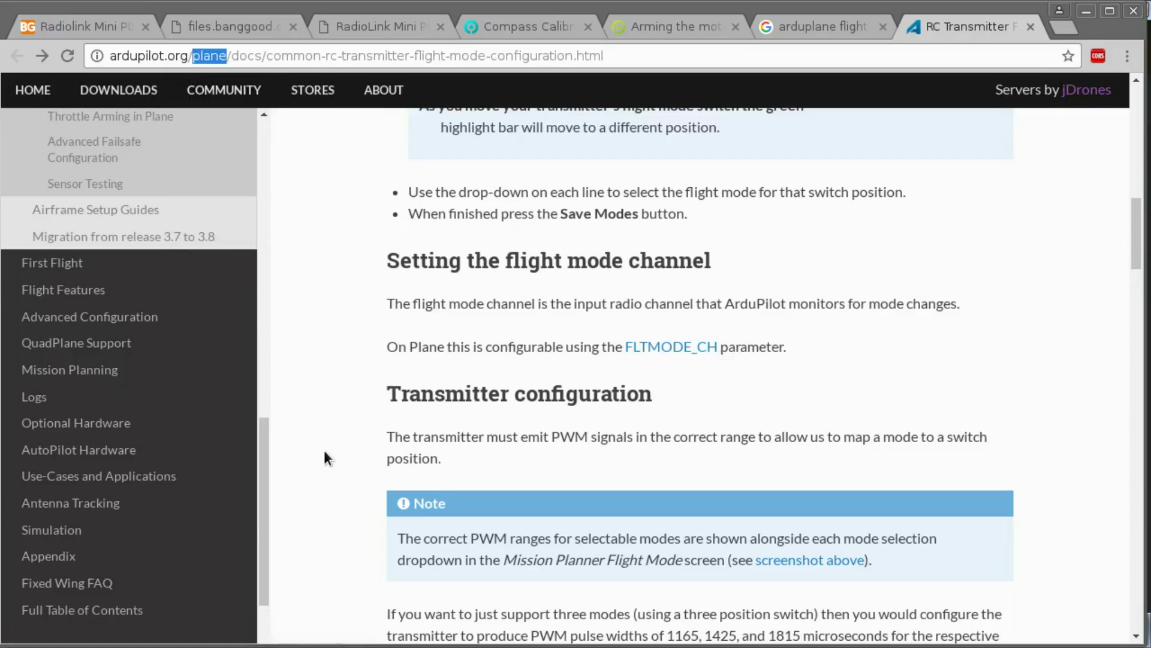
{"action": "type", "text": "copter"}
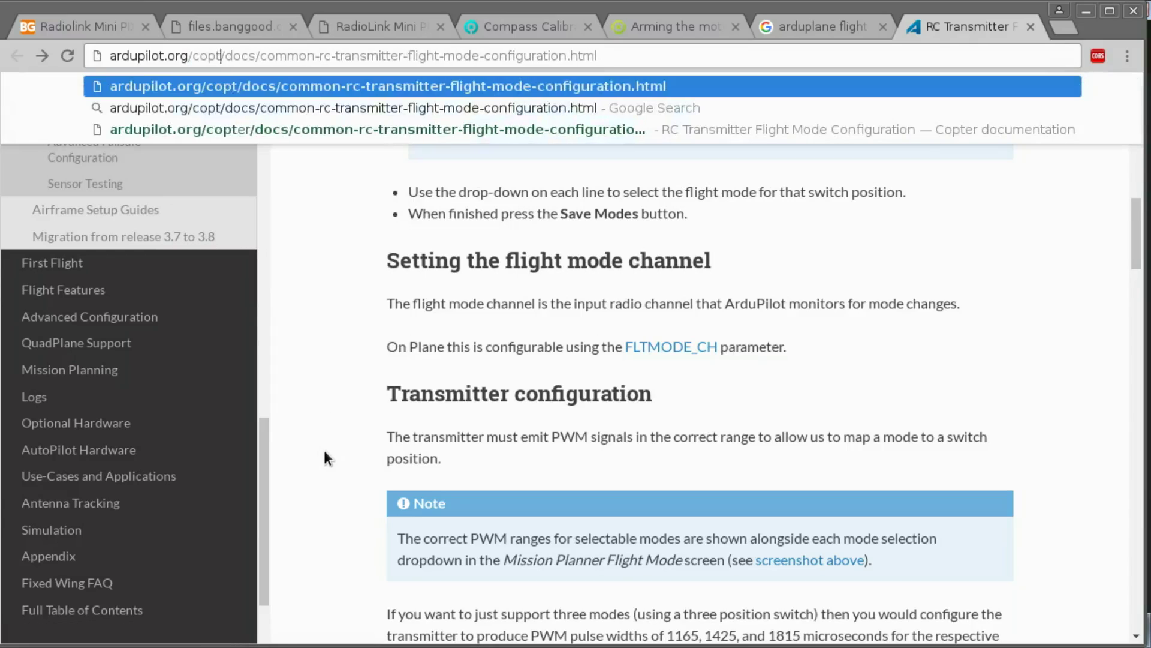
{"action": "key", "text": "Return"}
{"action": "scroll", "coordinate": [325, 451], "scroll_direction": "down", "scroll_amount": 8}
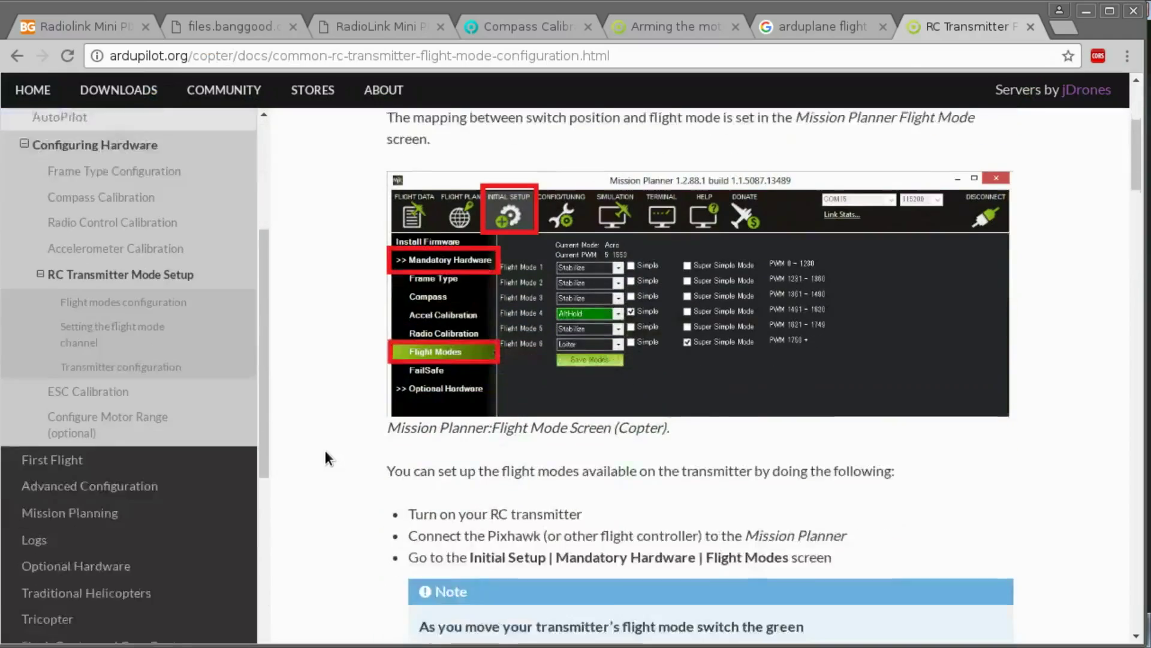
{"action": "scroll", "coordinate": [298, 295], "scroll_direction": "down", "scroll_amount": 6}
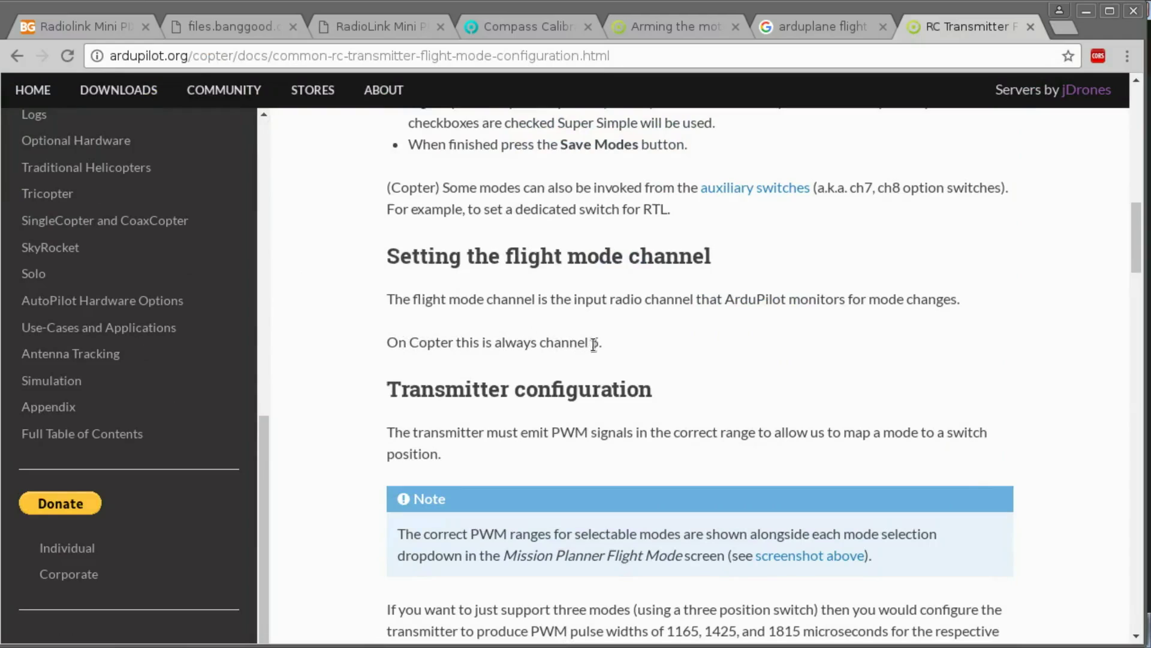
{"action": "left_click_drag", "start_coordinate": [596, 343], "coordinate": [543, 343]}
{"action": "left_click", "coordinate": [537, 343]}
{"action": "scroll", "coordinate": [305, 346], "scroll_direction": "up", "scroll_amount": 1}
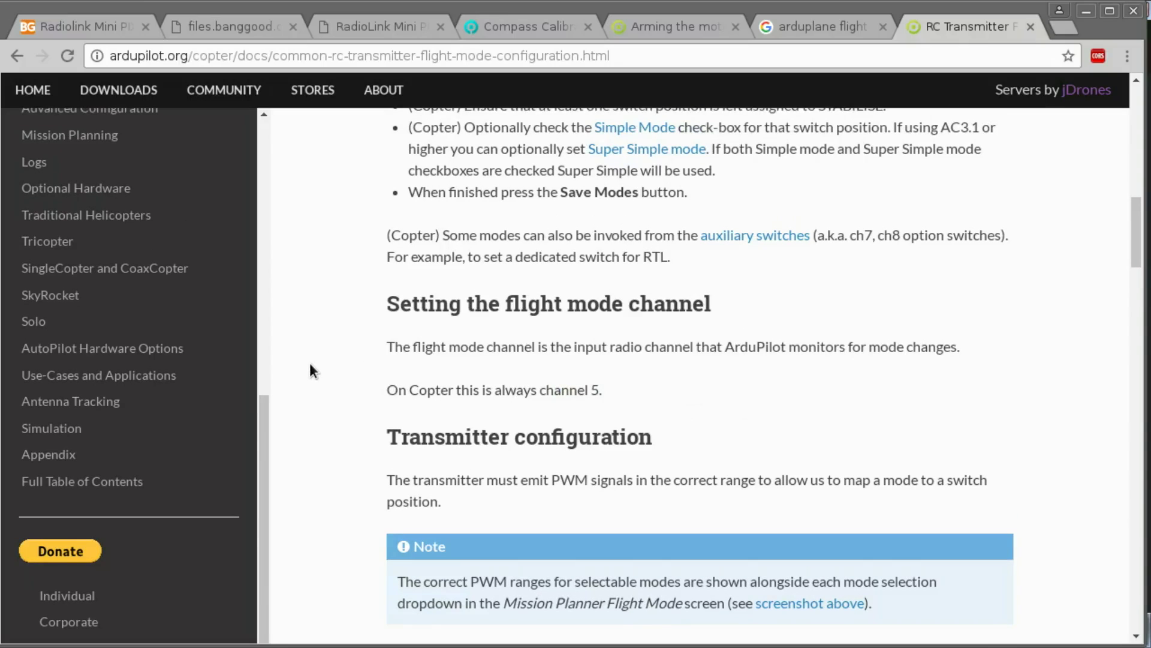
{"action": "scroll", "coordinate": [309, 370], "scroll_direction": "down", "scroll_amount": 1}
{"action": "scroll", "coordinate": [311, 365], "scroll_direction": "up", "scroll_amount": 1}
{"action": "left_click_drag", "start_coordinate": [602, 394], "coordinate": [385, 392]}
{"action": "left_click", "coordinate": [462, 393]}
Step: Load the planner version of this documentation page by replacing copter with planner in its address
{"action": "left_click_drag", "start_coordinate": [192, 57], "coordinate": [237, 57]}
{"action": "type", "text": "p"}
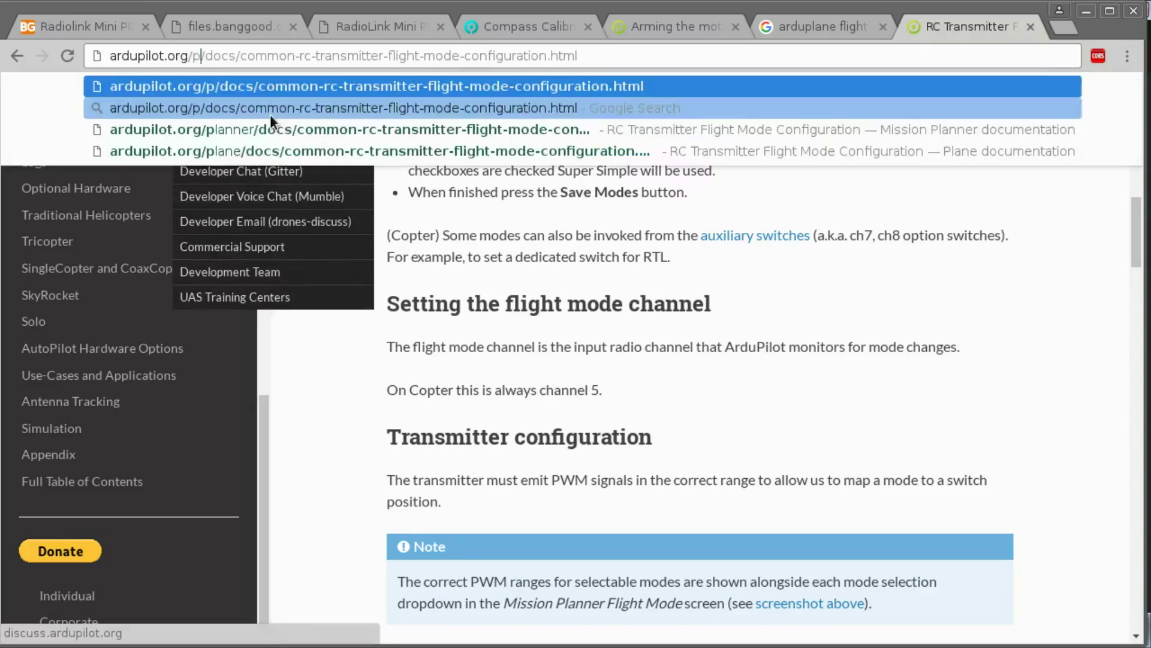
{"action": "type", "text": "la"}
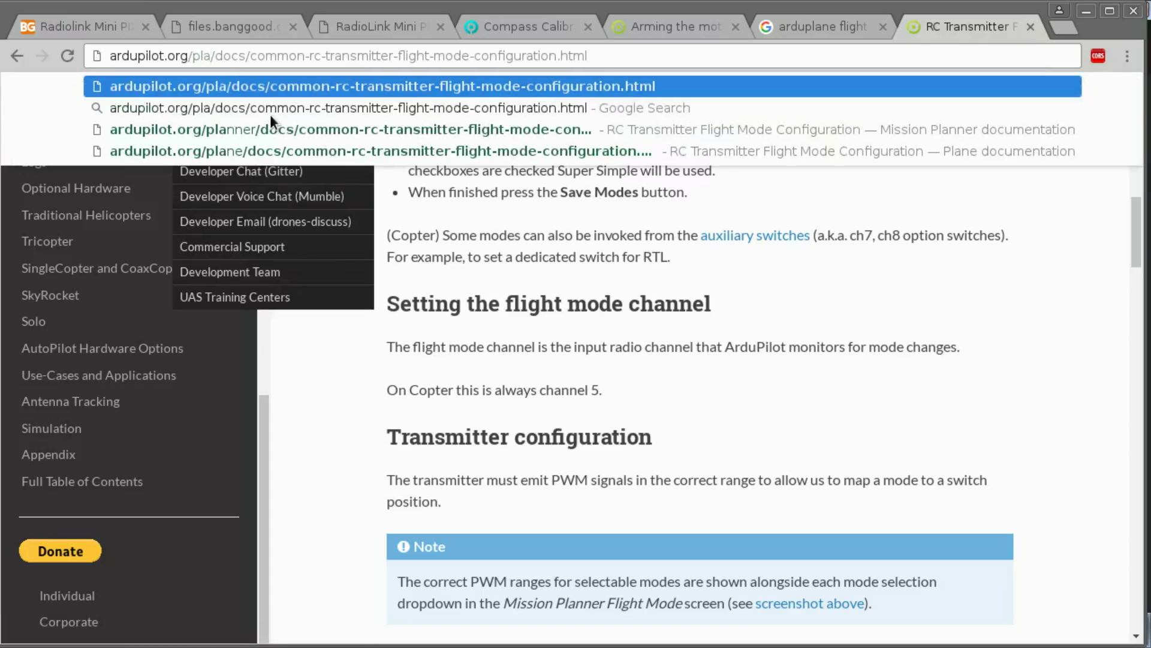
{"action": "type", "text": "nner"}
{"action": "key", "text": "Return"}
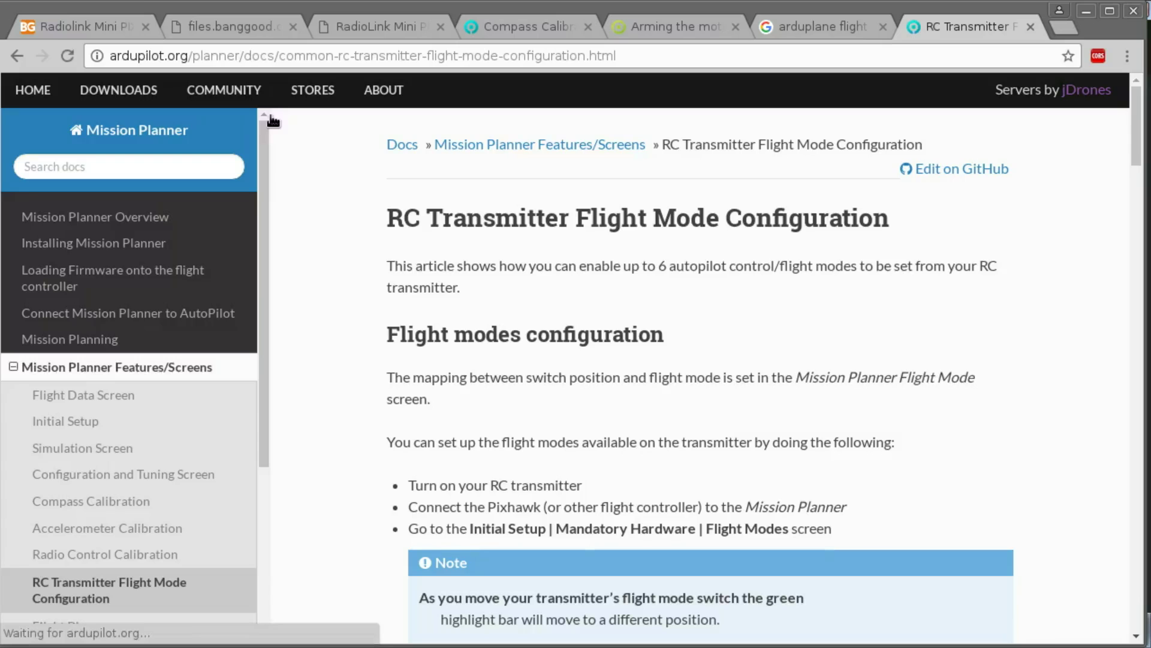
Step: Look through the Mission Planner page and examine its section on setting the flight mode channel
{"action": "scroll", "coordinate": [344, 252], "scroll_direction": "down", "scroll_amount": 2}
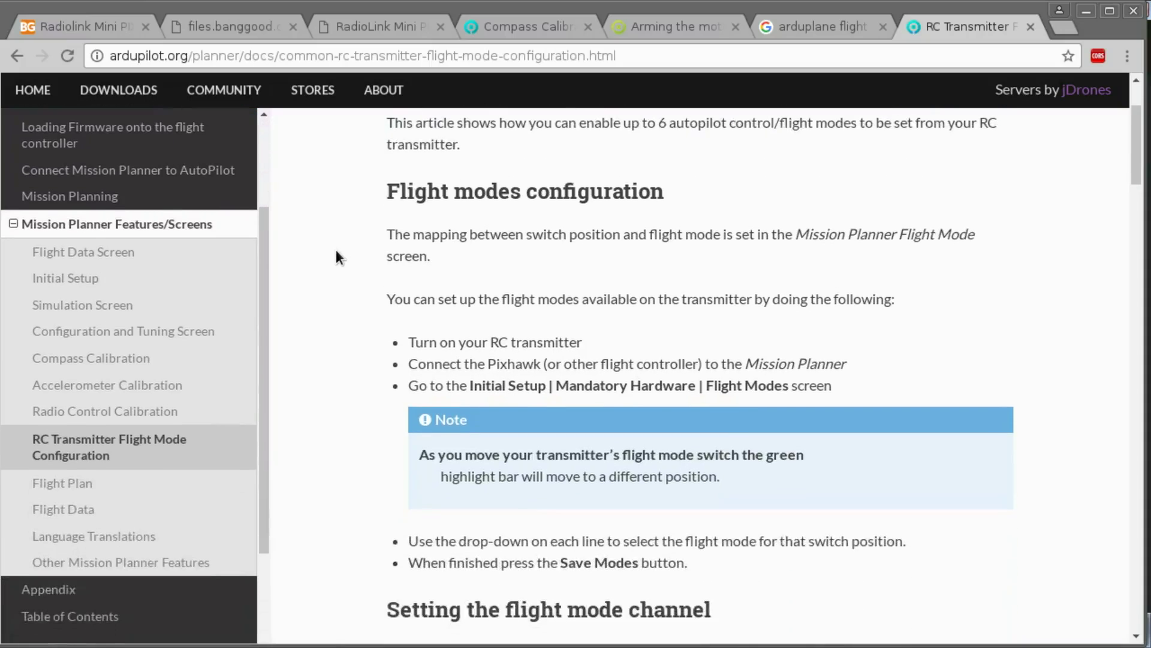
{"action": "scroll", "coordinate": [336, 250], "scroll_direction": "down", "scroll_amount": 5}
{"action": "scroll", "coordinate": [331, 257], "scroll_direction": "down", "scroll_amount": 3}
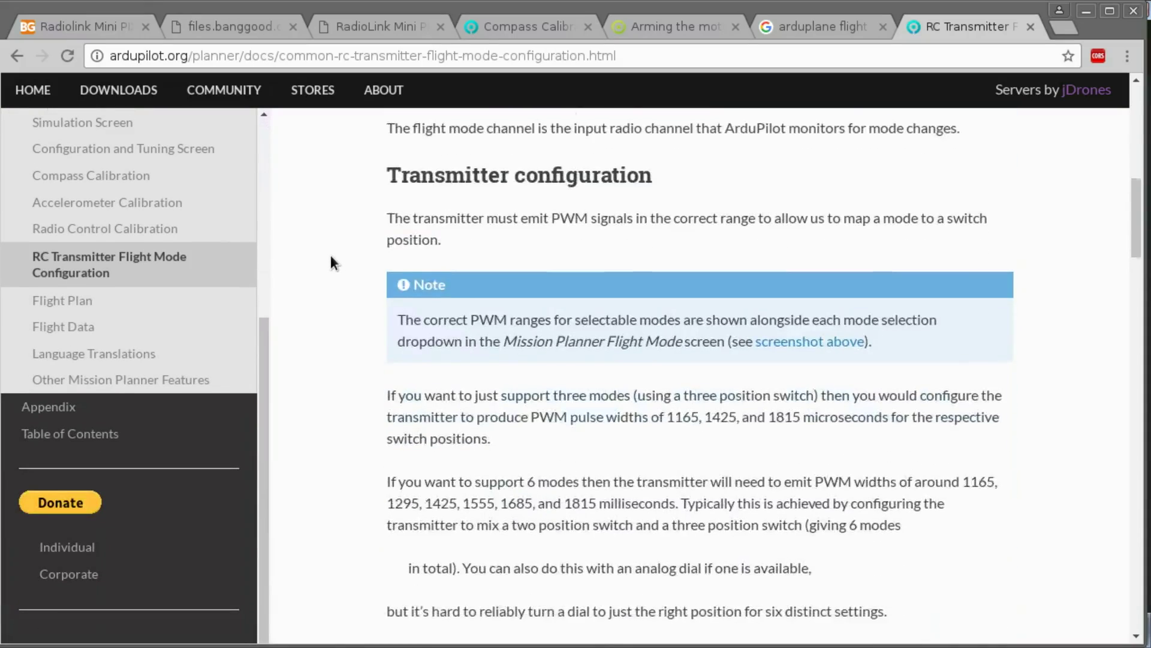
{"action": "scroll", "coordinate": [331, 256], "scroll_direction": "down", "scroll_amount": 13}
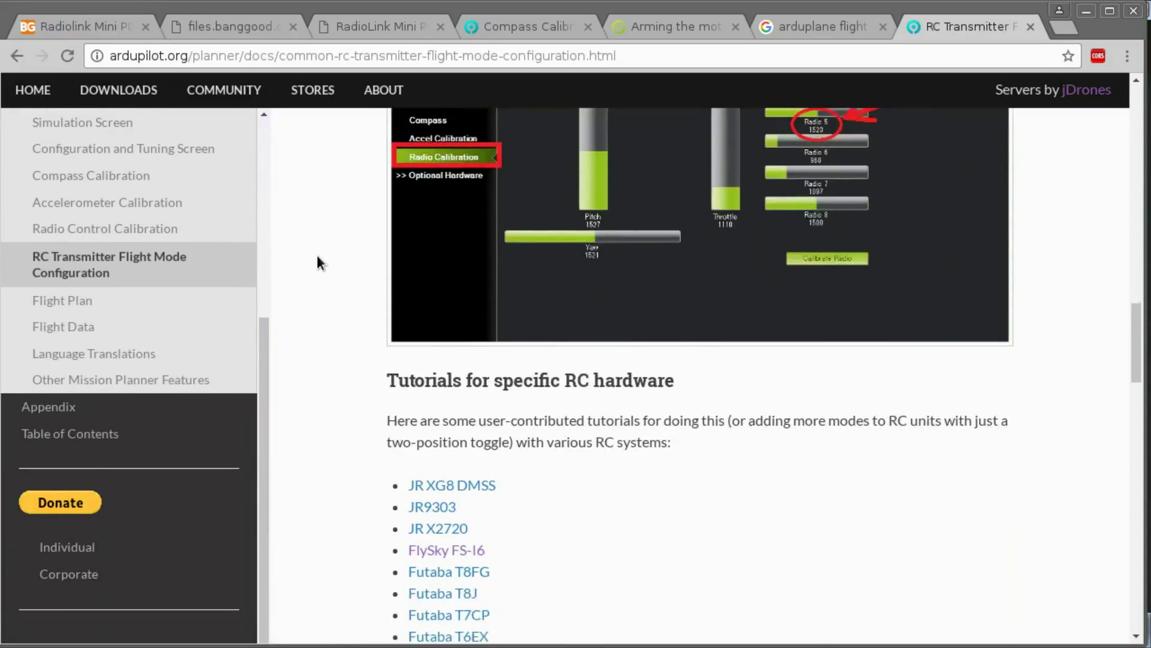
{"action": "scroll", "coordinate": [317, 255], "scroll_direction": "down", "scroll_amount": 2}
{"action": "scroll", "coordinate": [317, 254], "scroll_direction": "up", "scroll_amount": 16}
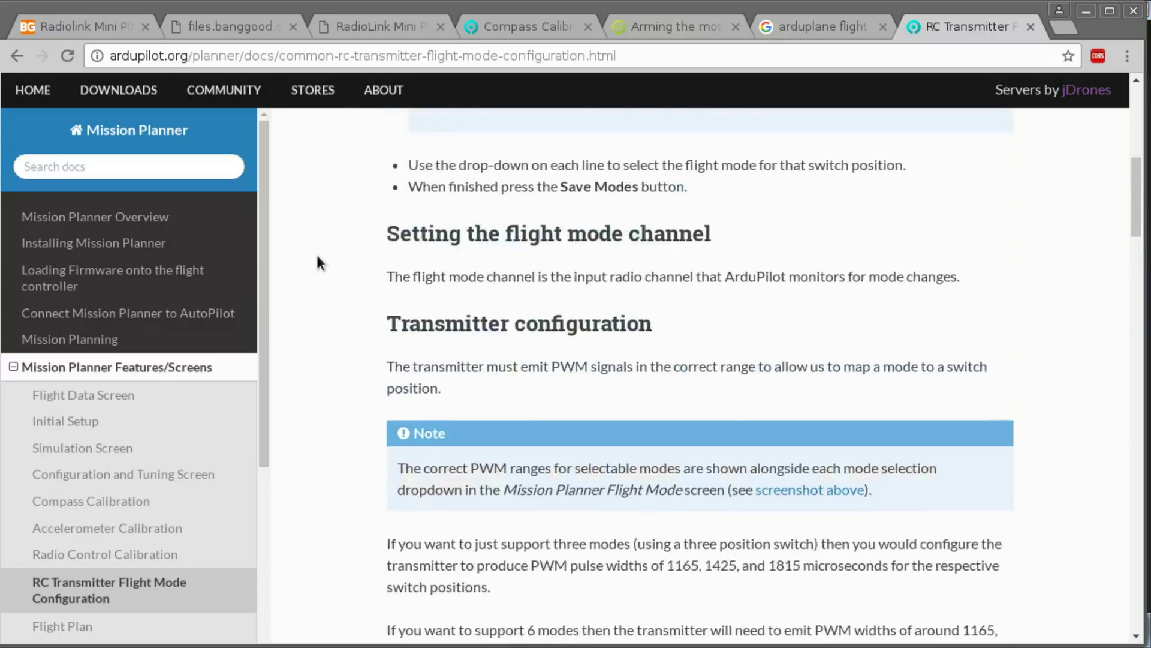
{"action": "scroll", "coordinate": [318, 258], "scroll_direction": "up", "scroll_amount": 3}
{"action": "left_click_drag", "start_coordinate": [413, 462], "coordinate": [516, 463]}
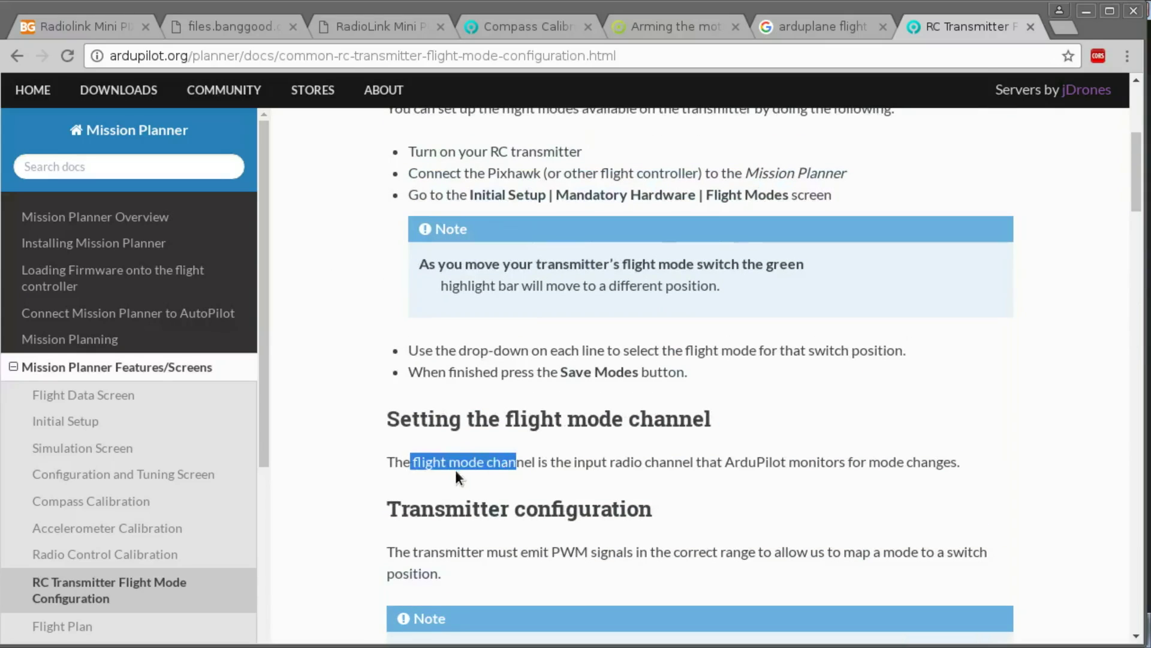
{"action": "left_click", "coordinate": [456, 484]}
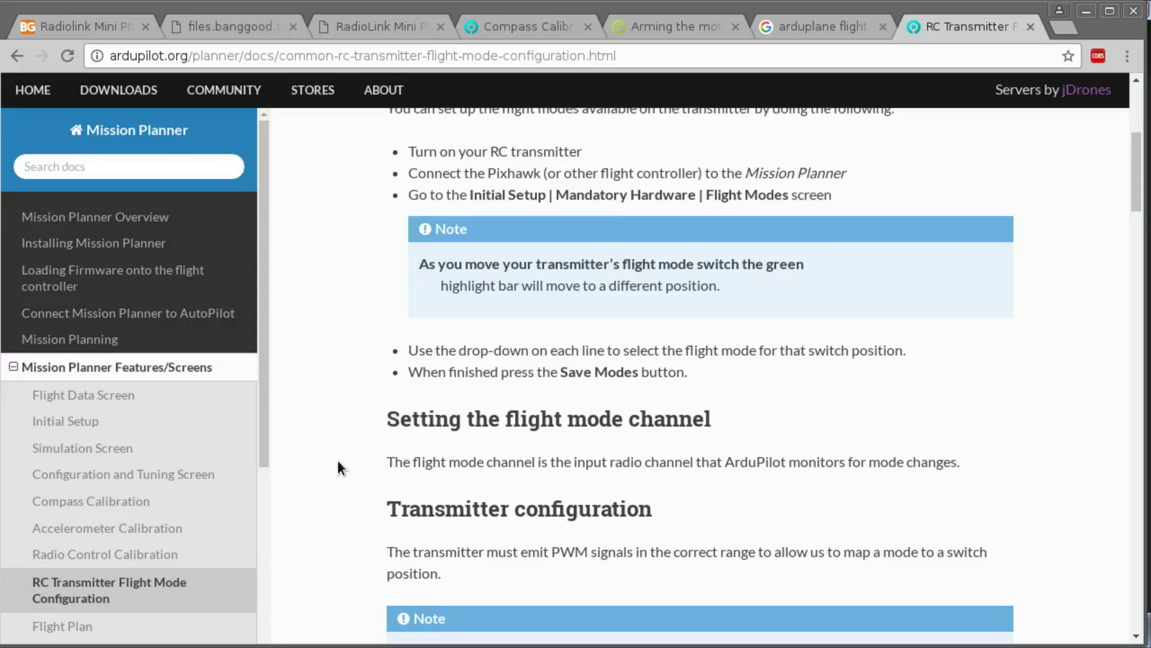
{"action": "left_click_drag", "start_coordinate": [403, 463], "coordinate": [550, 463]}
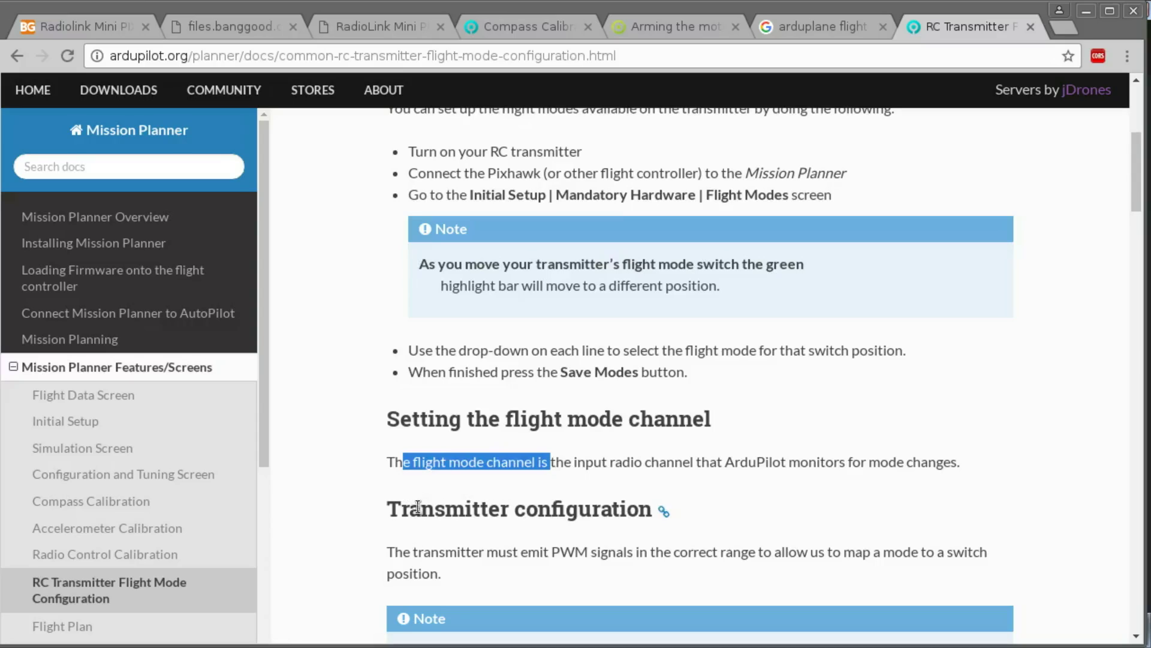
{"action": "left_click", "coordinate": [475, 487]}
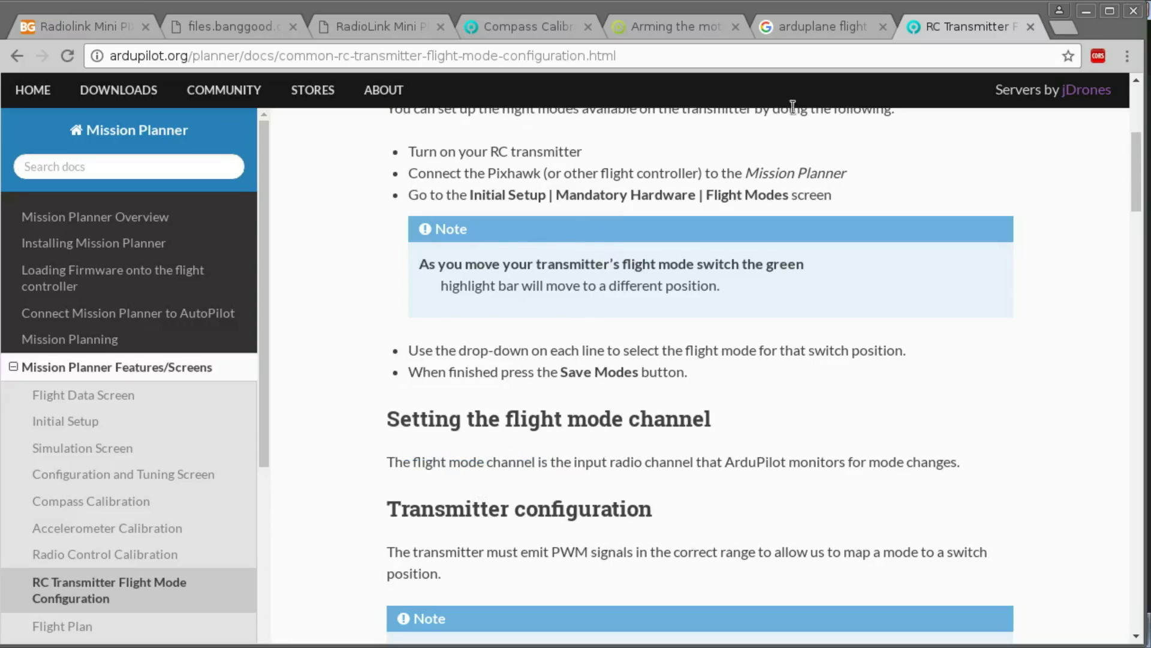
Step: Go back to the Google results for arduplane flight mode channel and review the search wording
{"action": "left_click", "coordinate": [825, 25]}
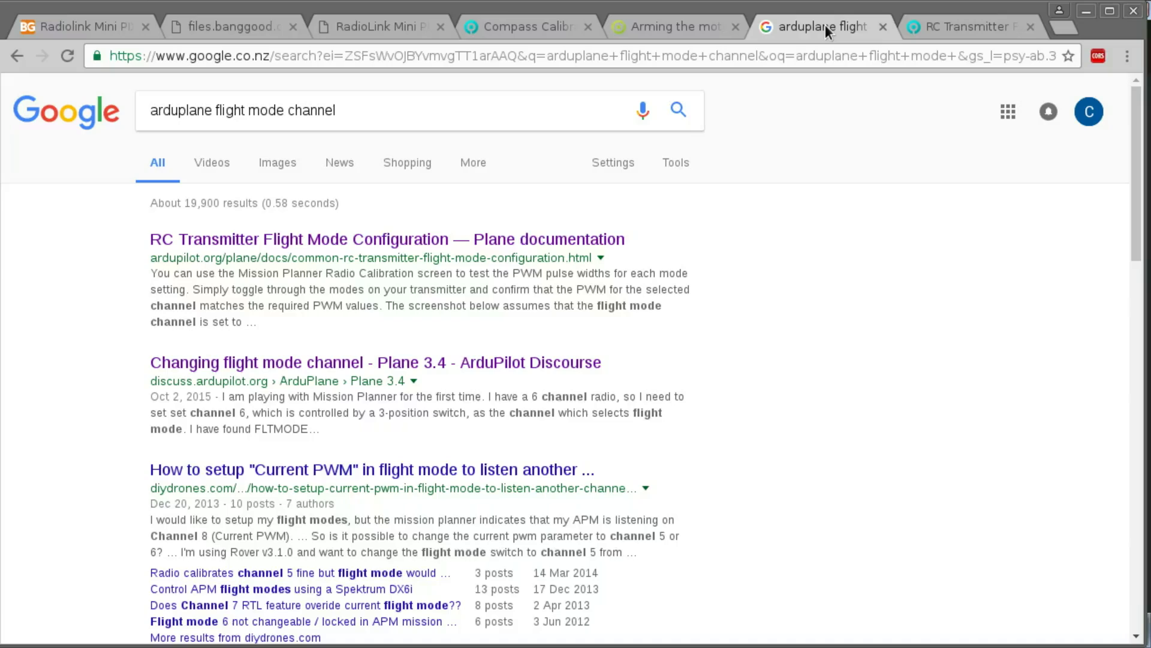
{"action": "left_click_drag", "start_coordinate": [213, 109], "coordinate": [185, 110]}
{"action": "left_click", "coordinate": [214, 109]}
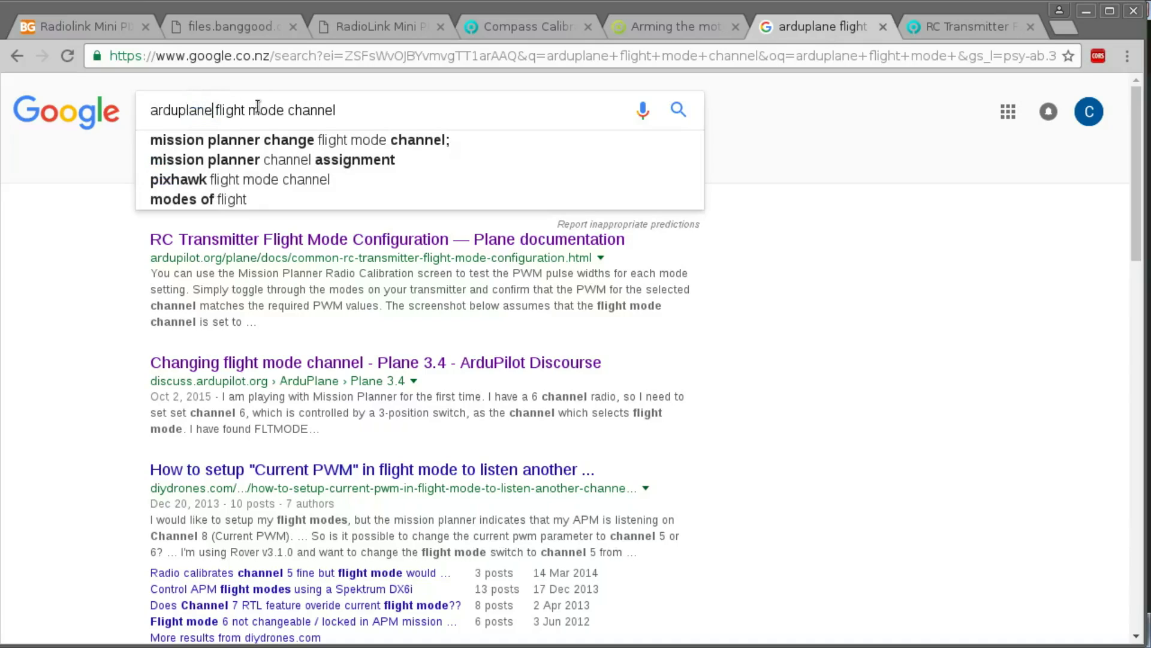
{"action": "left_click", "coordinate": [246, 109]}
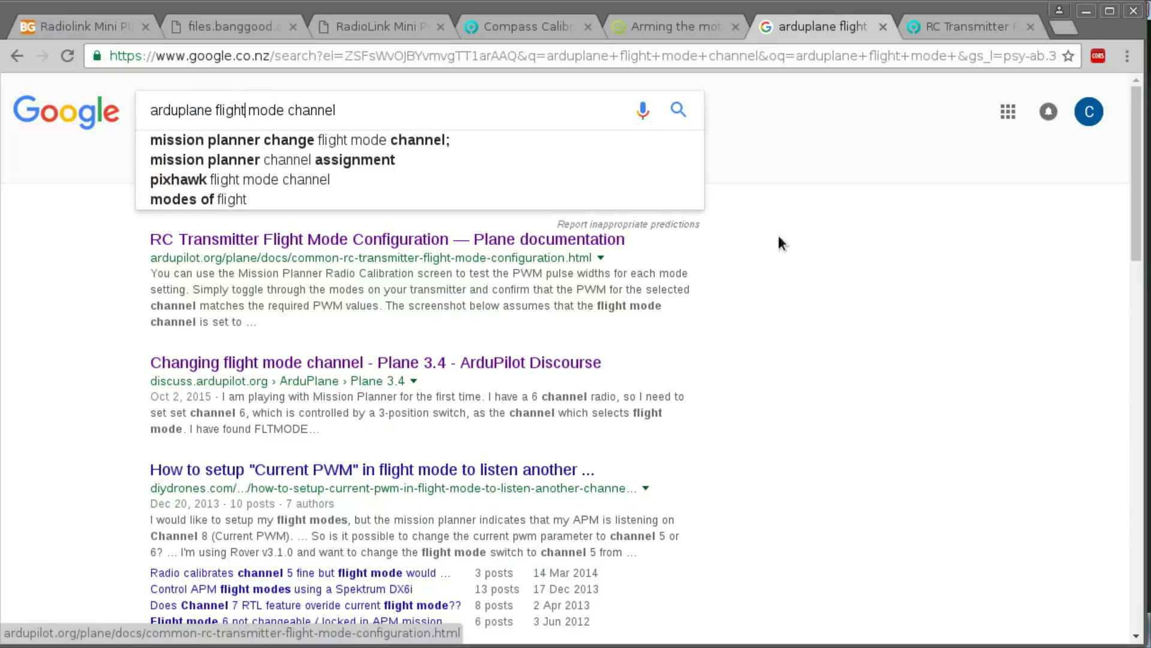
{"action": "left_click", "coordinate": [792, 252]}
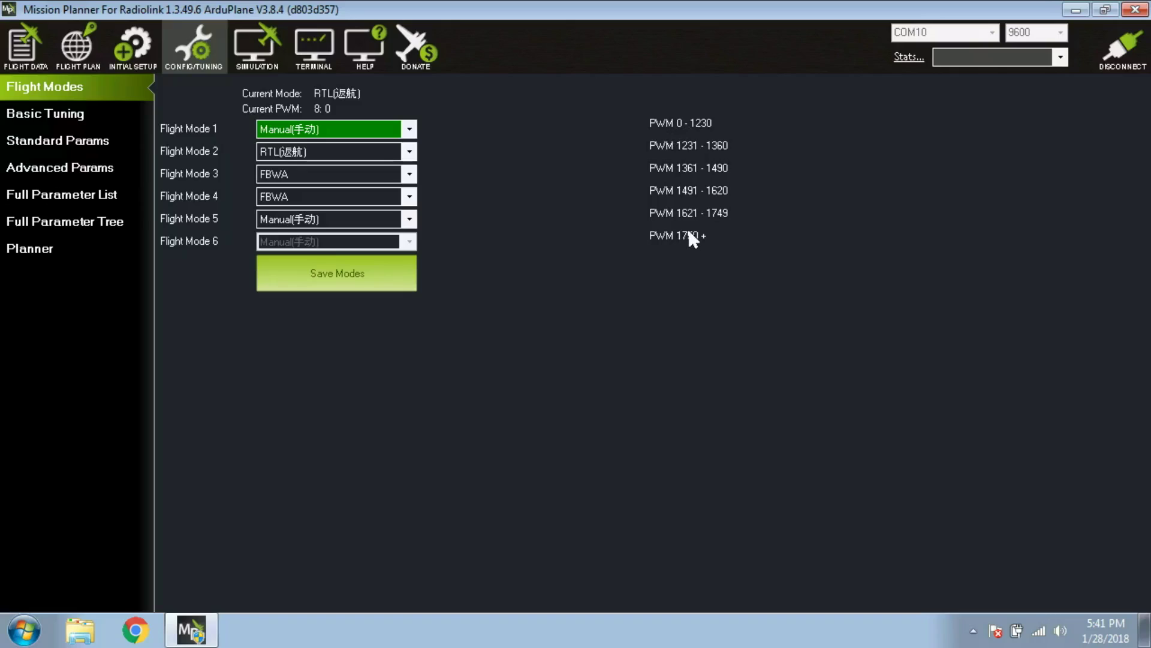
Step: Search Mission Planner's standard parameters for flightmode_c and restore the unfiltered list
{"action": "left_click", "coordinate": [62, 144]}
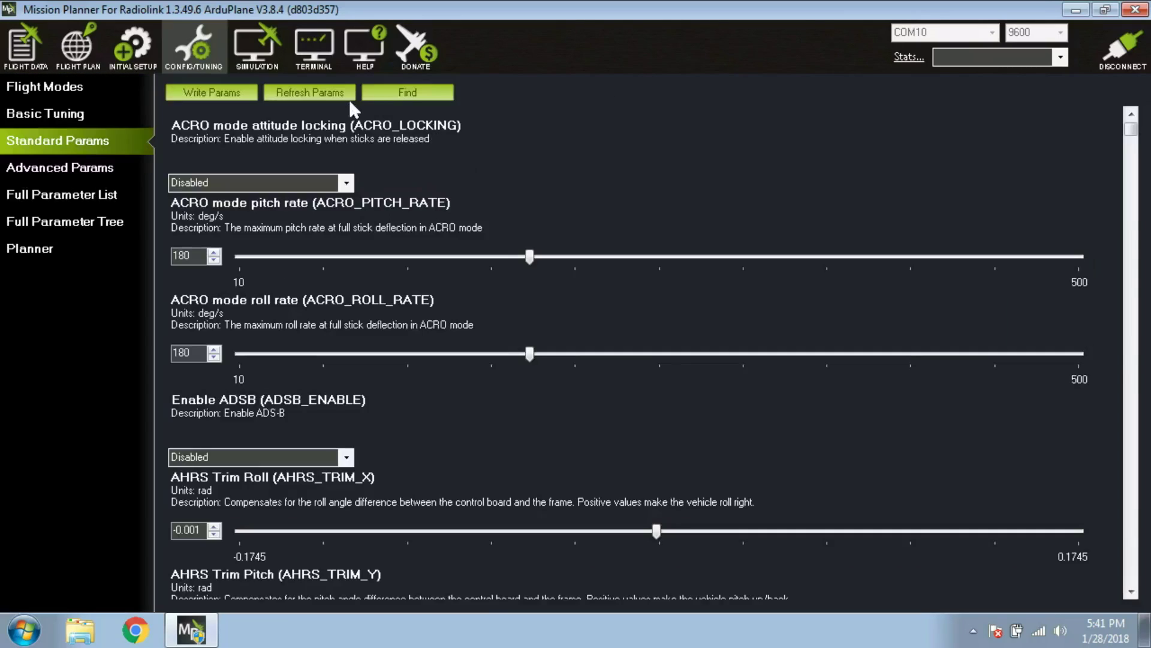
{"action": "left_click", "coordinate": [408, 91]}
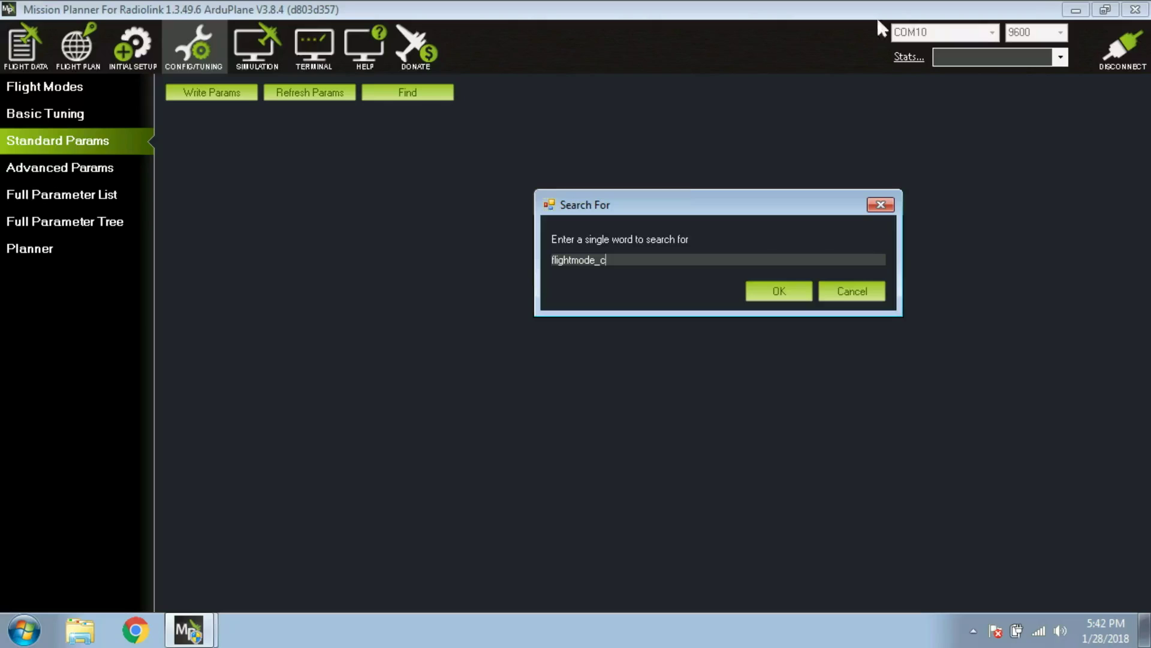
{"action": "key", "text": "Return"}
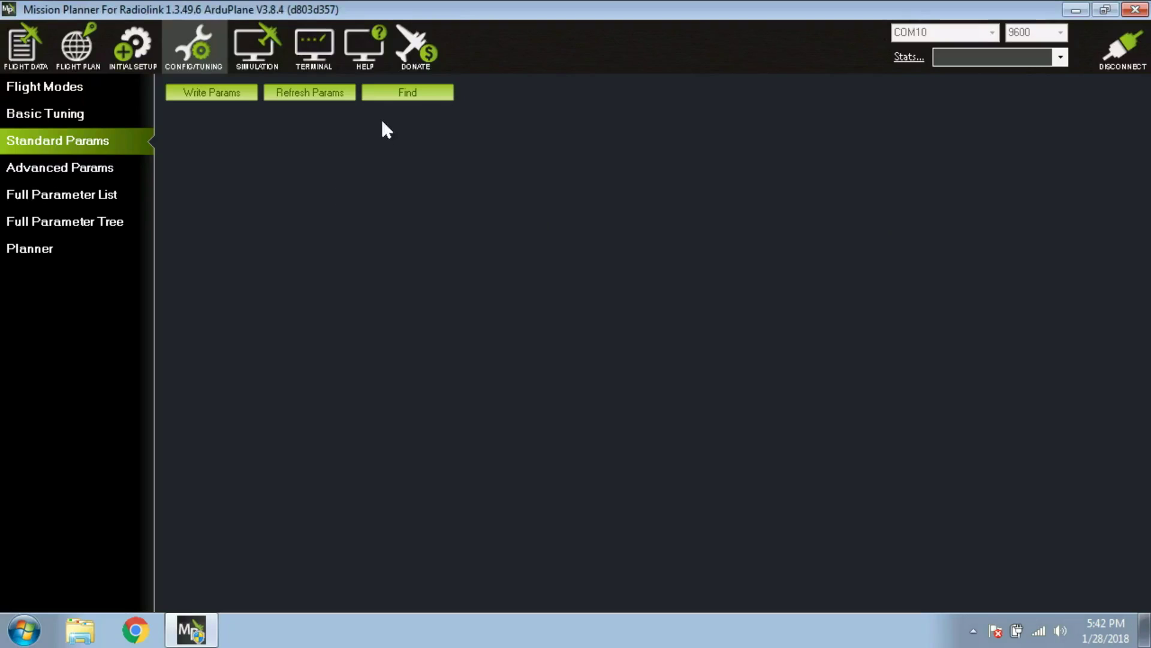
{"action": "left_click", "coordinate": [387, 98]}
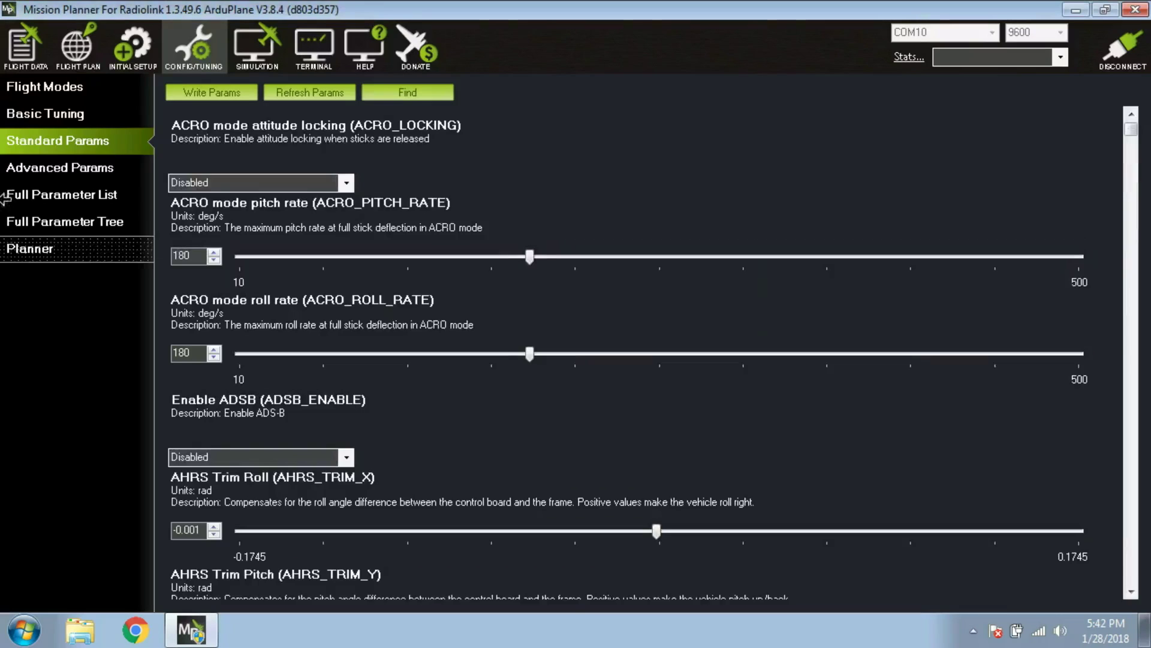
Step: Open the full parameter list, accept the raw parameter warning and filter the list by fltmode
{"action": "left_click", "coordinate": [38, 195]}
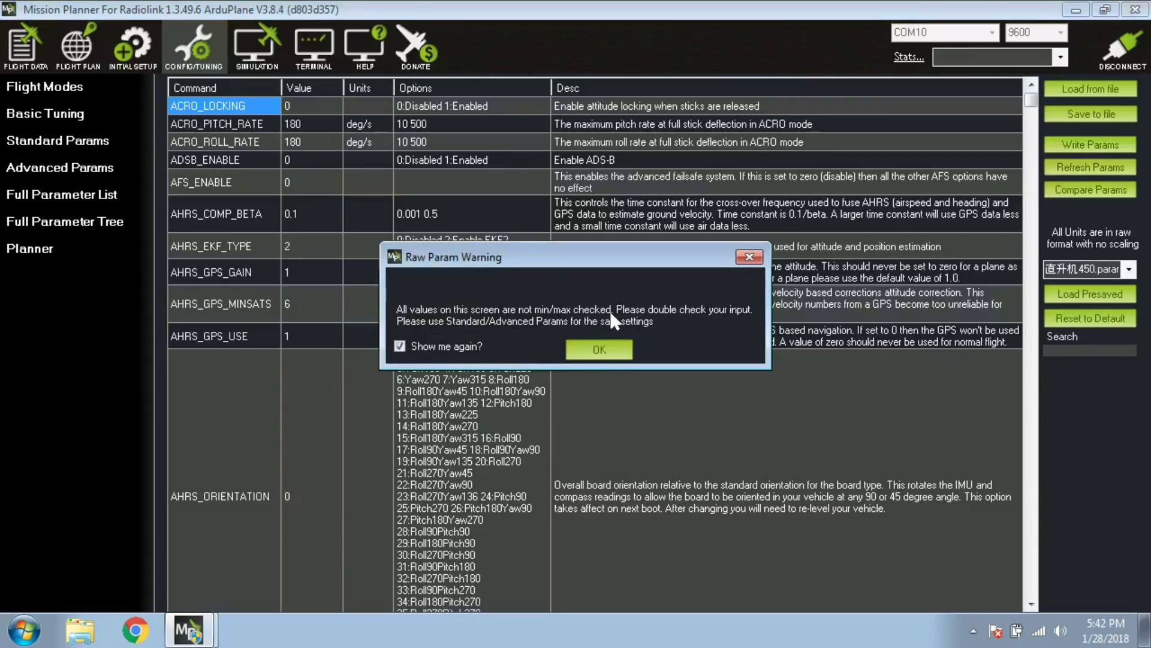
{"action": "left_click", "coordinate": [606, 349]}
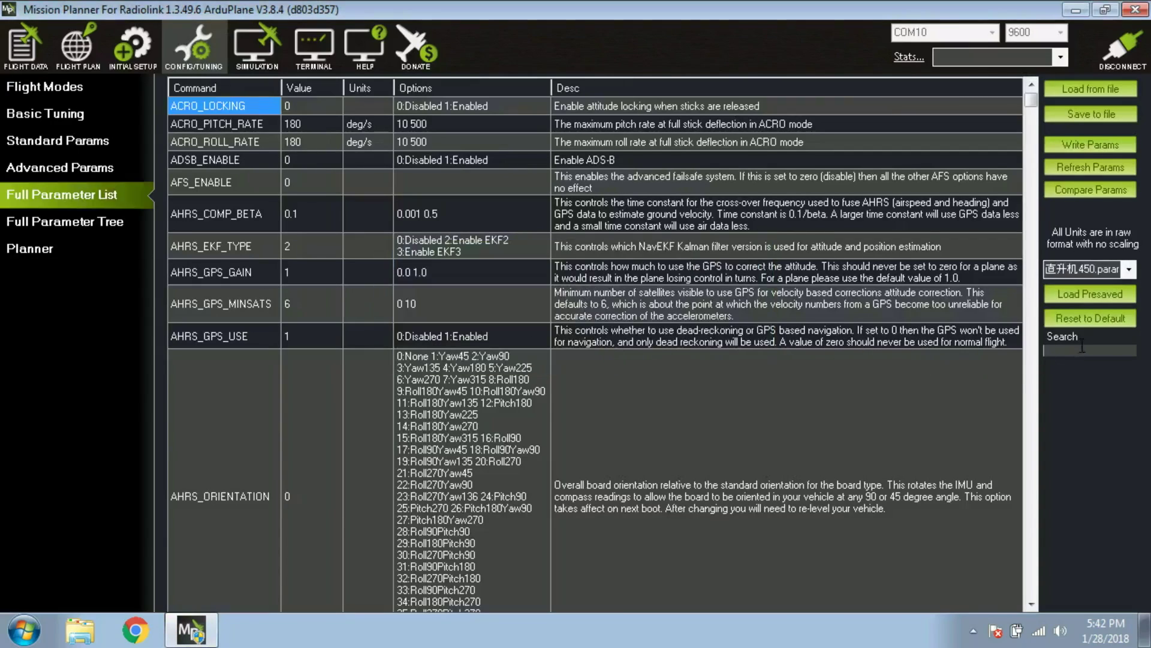
{"action": "type", "text": "fltmode"}
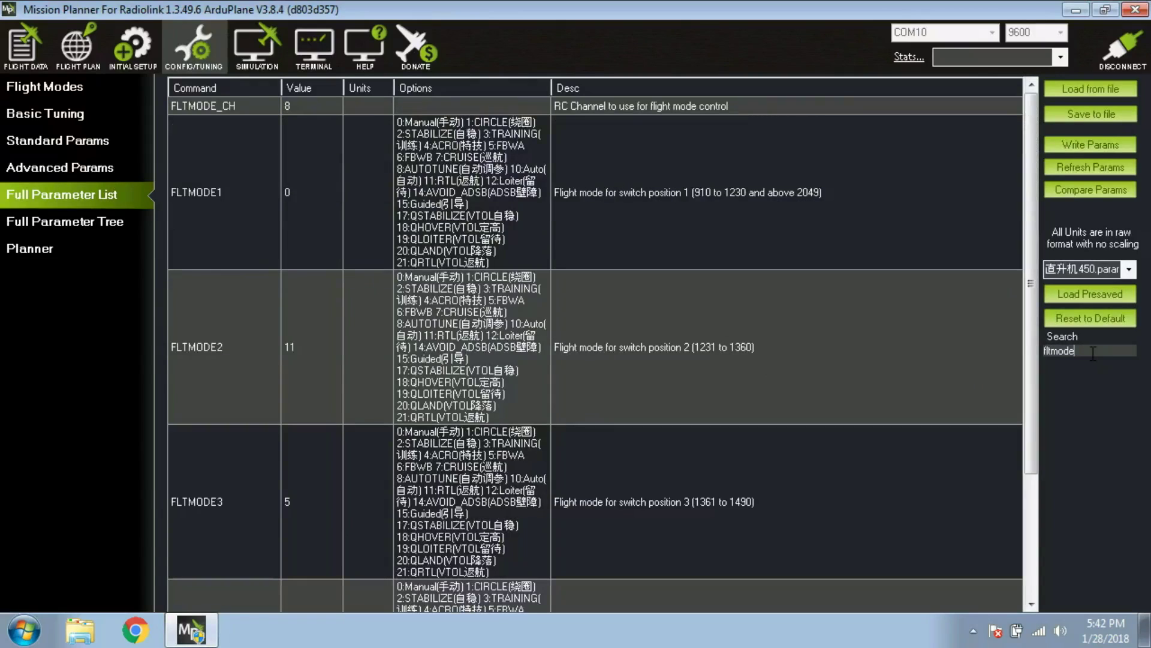
Step: Set the FLTMODE_CH parameter to 5 and write the parameters to the flight controller
{"action": "left_click", "coordinate": [295, 105]}
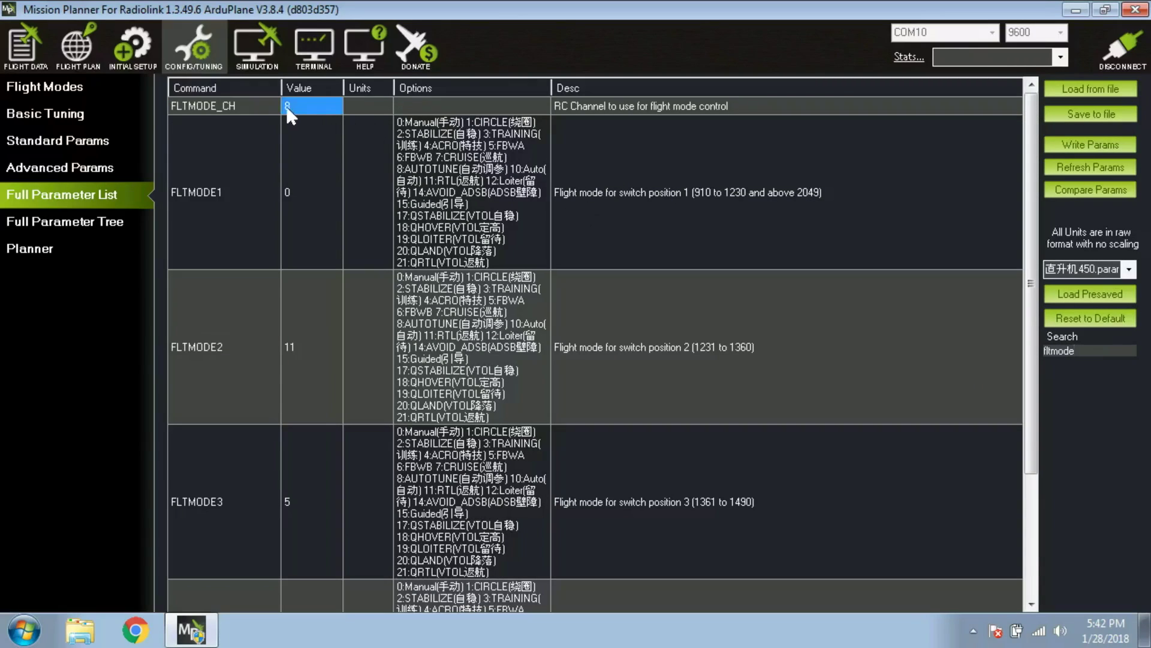
{"action": "left_click", "coordinate": [300, 112]}
{"action": "key", "text": "BackSpace"}
{"action": "type", "text": "5"}
{"action": "key", "text": "Return"}
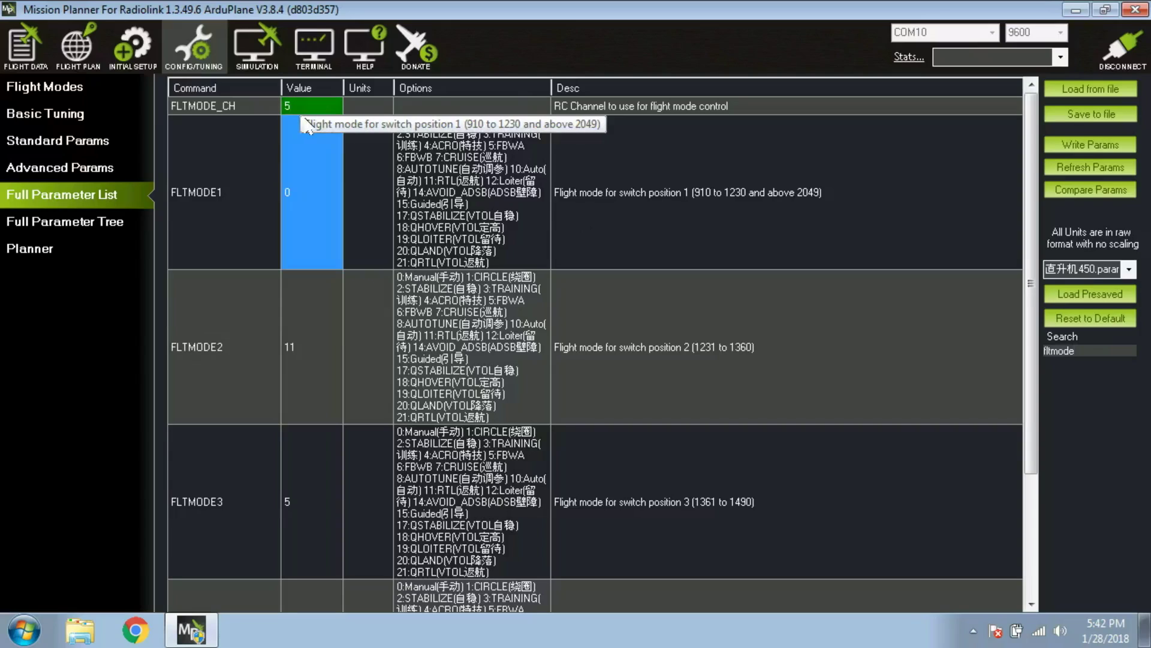
{"action": "left_click", "coordinate": [1086, 142]}
{"action": "left_click", "coordinate": [660, 350]}
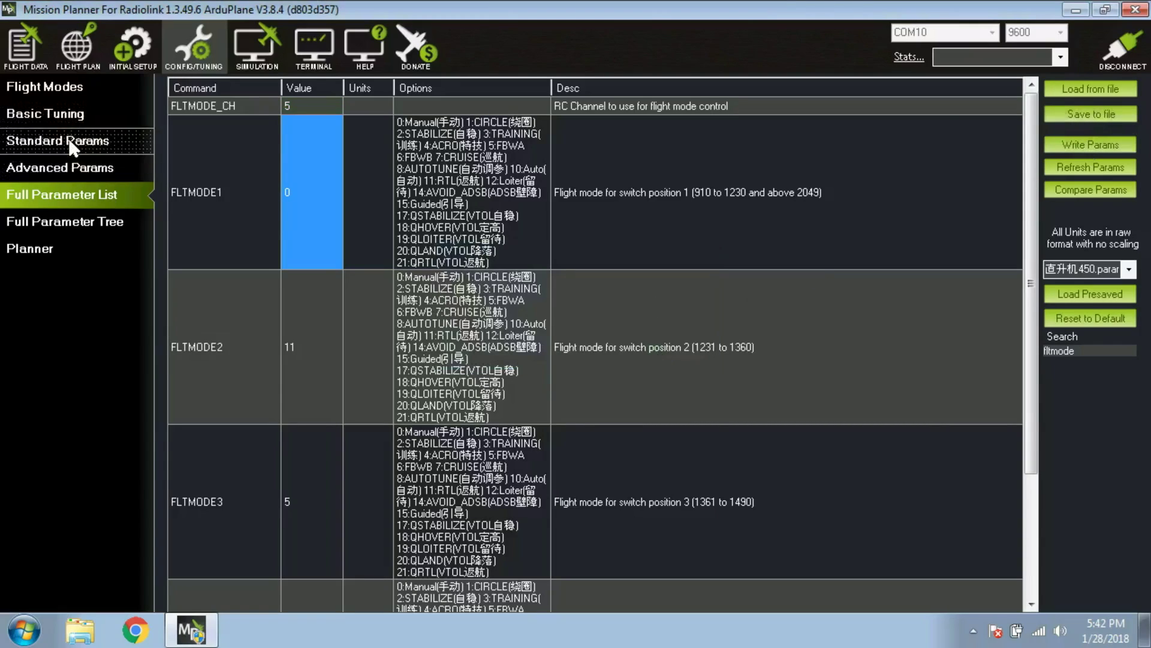
Step: Open the Flight Modes page and check the modes assigned to the six switch positions
{"action": "left_click", "coordinate": [60, 93]}
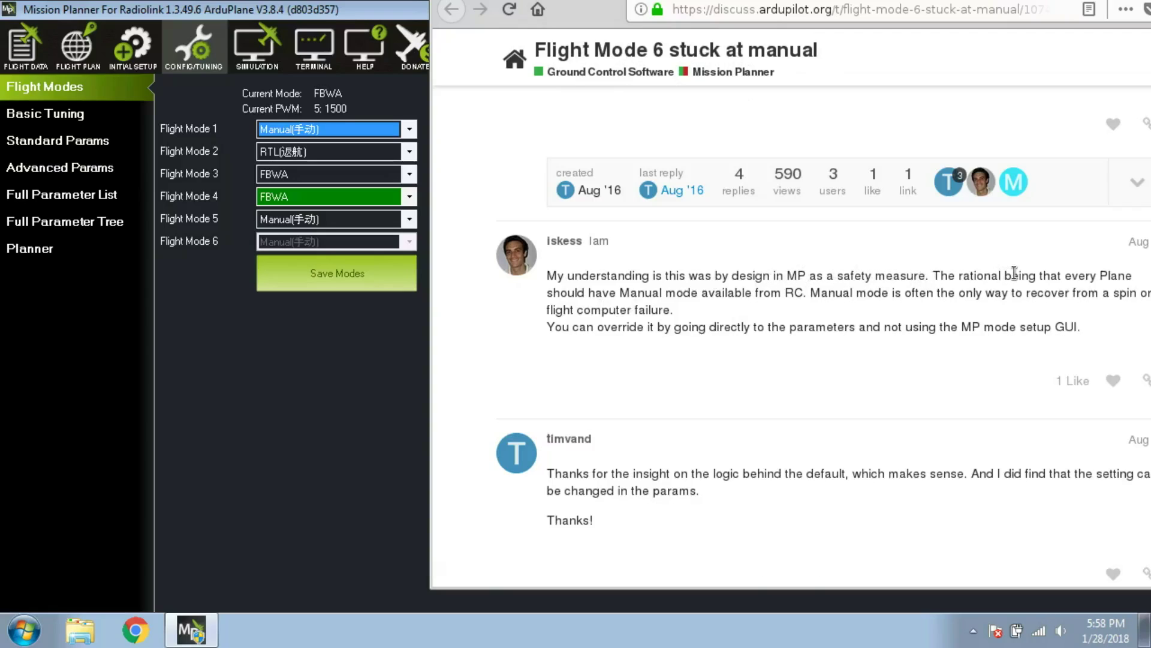
{"action": "left_click", "coordinate": [338, 362]}
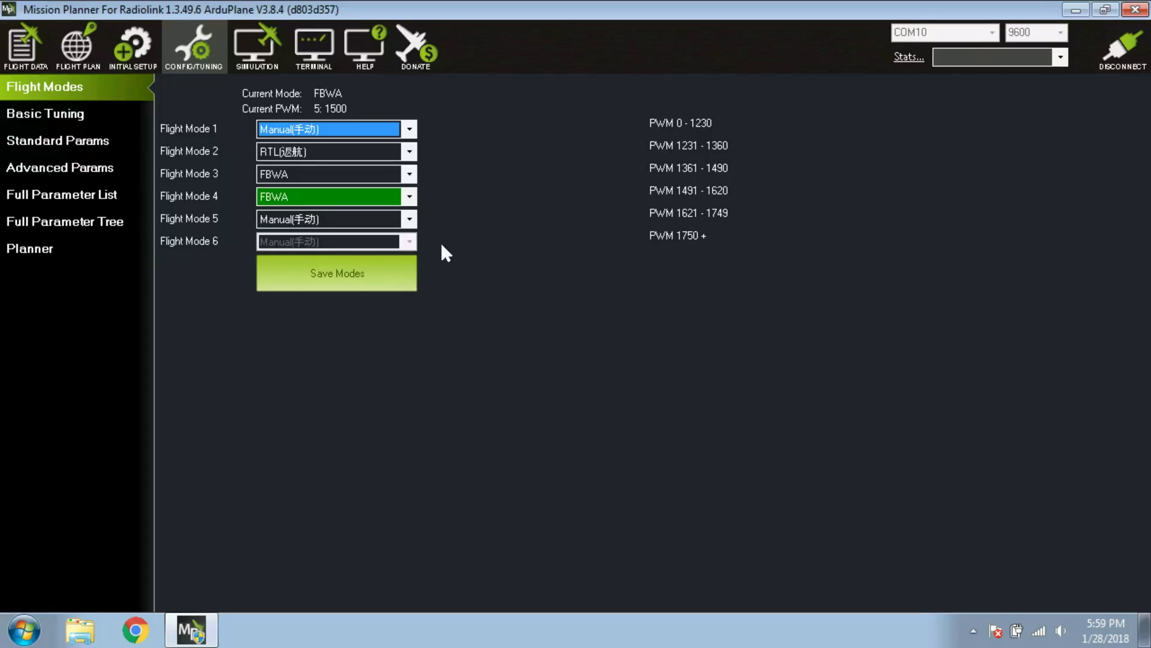
{"action": "left_click", "coordinate": [330, 131]}
{"action": "left_click", "coordinate": [327, 132]}
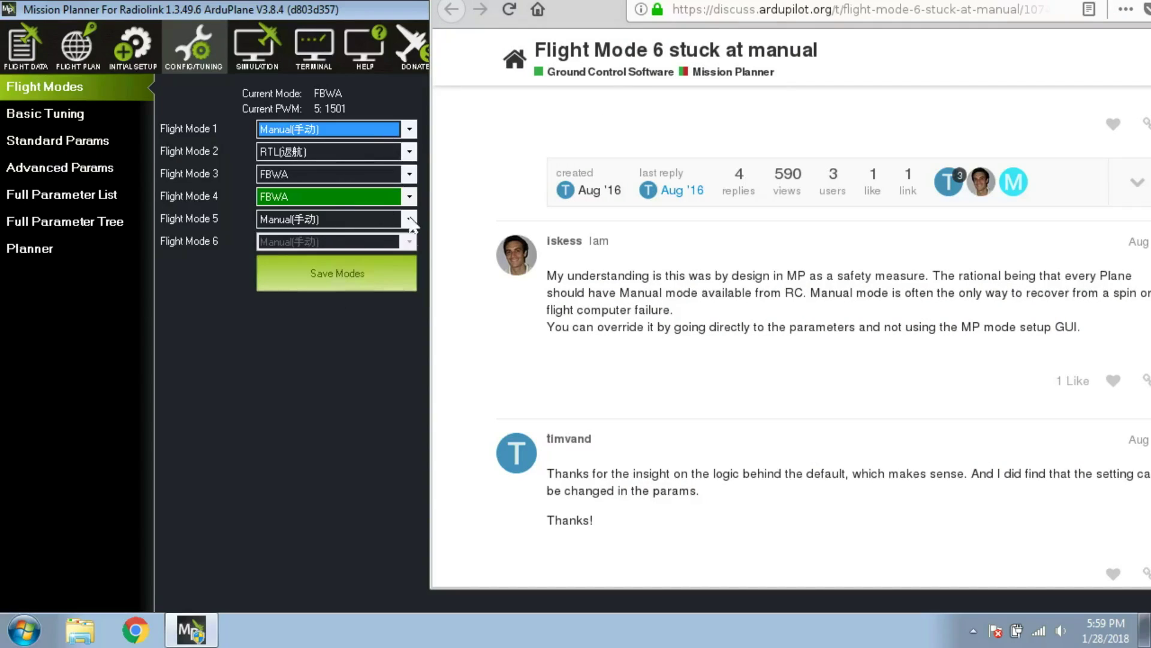
Step: Read the ArduPilot forum thread Cannot configure Flight Mode 6 for why mode 6 is locked and how to override it, and return to Mission Planner
{"action": "key", "text": "alt+Left"}
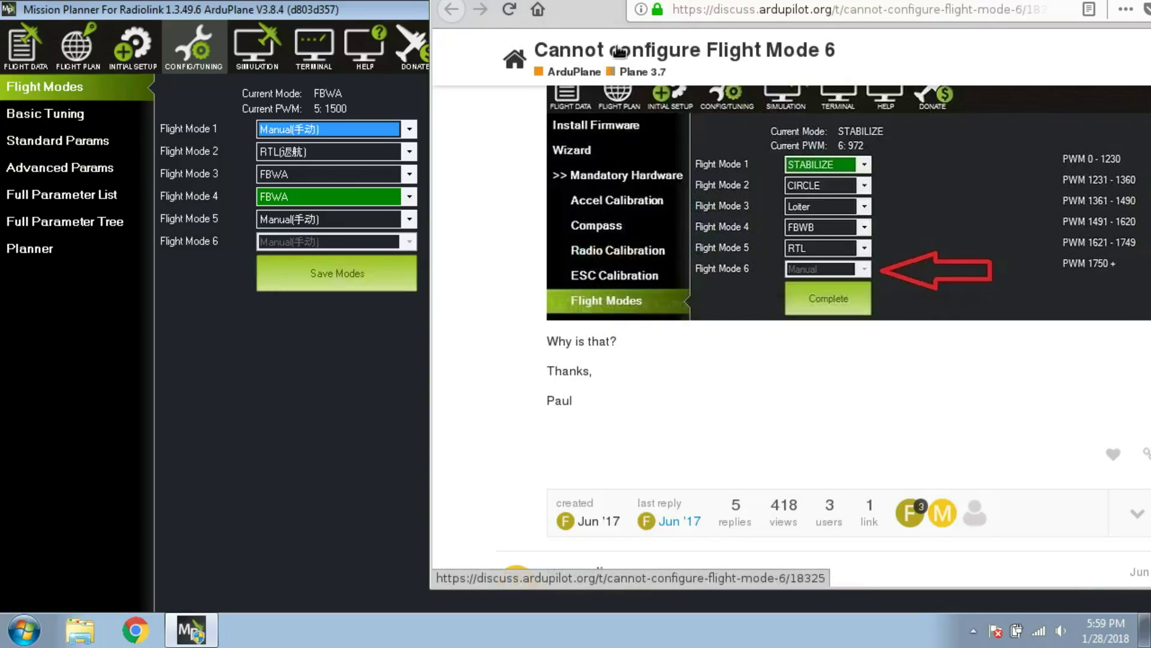
{"action": "scroll", "coordinate": [510, 223], "scroll_direction": "up", "scroll_amount": 1}
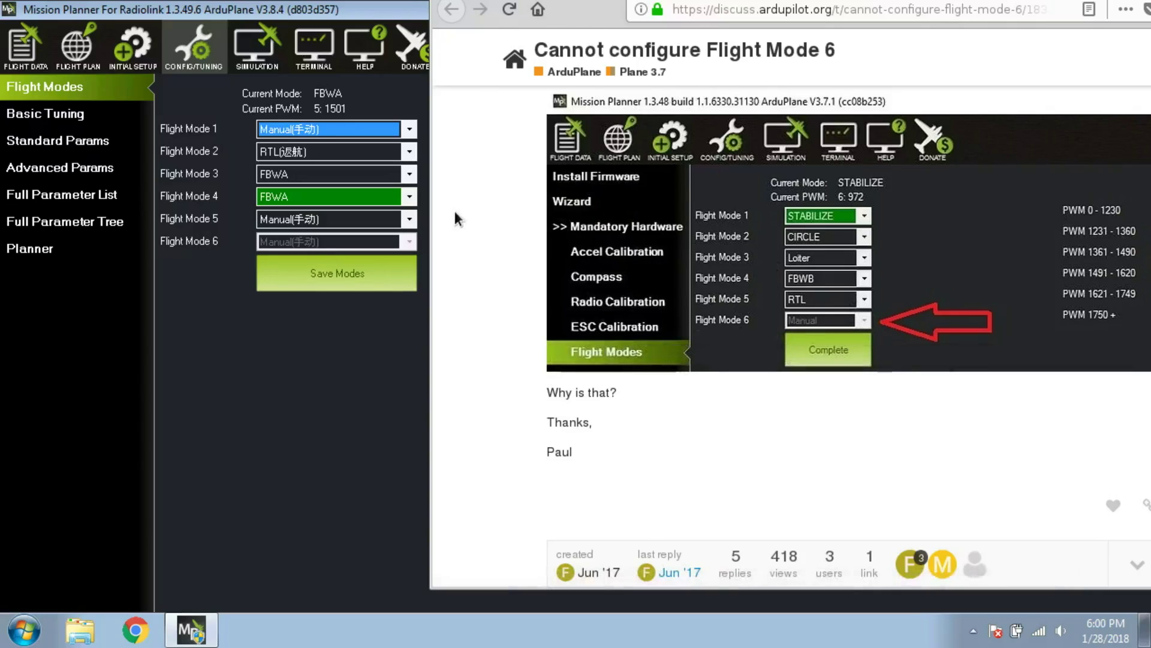
{"action": "scroll", "coordinate": [459, 182], "scroll_direction": "down", "scroll_amount": 3}
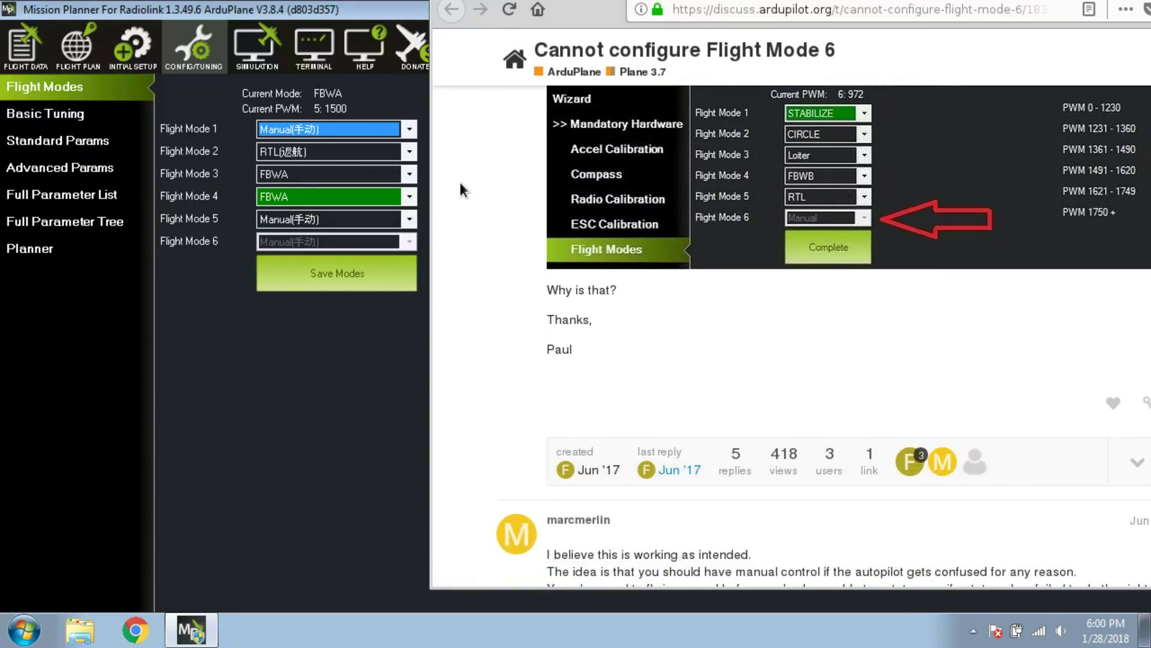
{"action": "scroll", "coordinate": [460, 182], "scroll_direction": "down", "scroll_amount": 5}
{"action": "scroll", "coordinate": [460, 182], "scroll_direction": "up", "scroll_amount": 3}
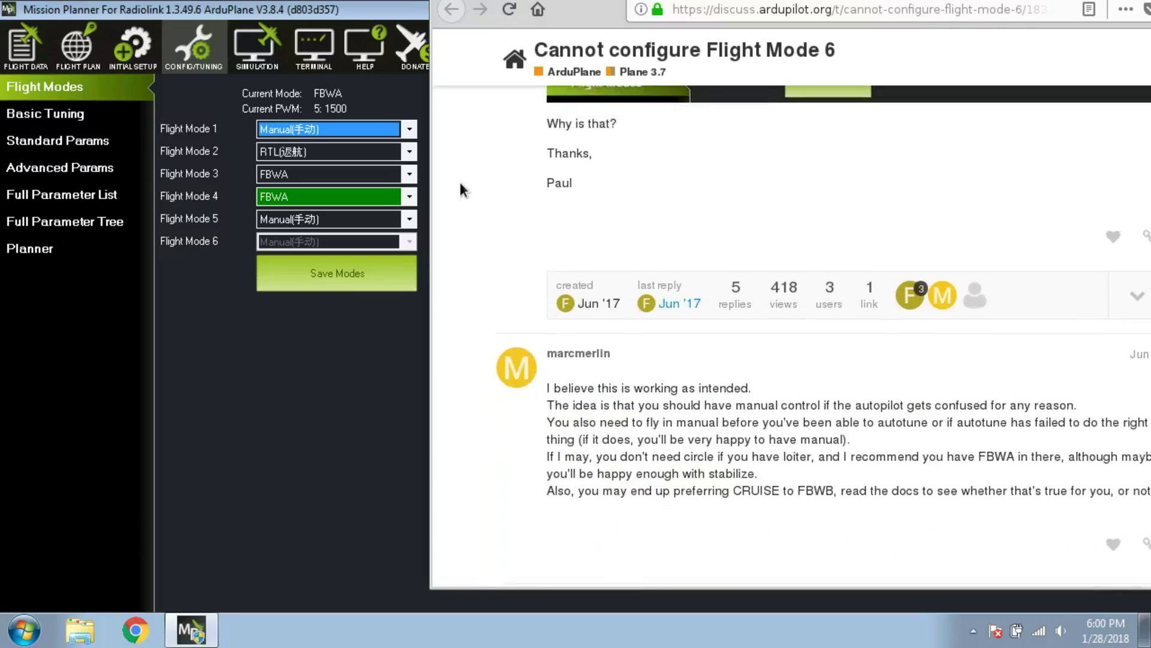
{"action": "scroll", "coordinate": [459, 182], "scroll_direction": "down", "scroll_amount": 3}
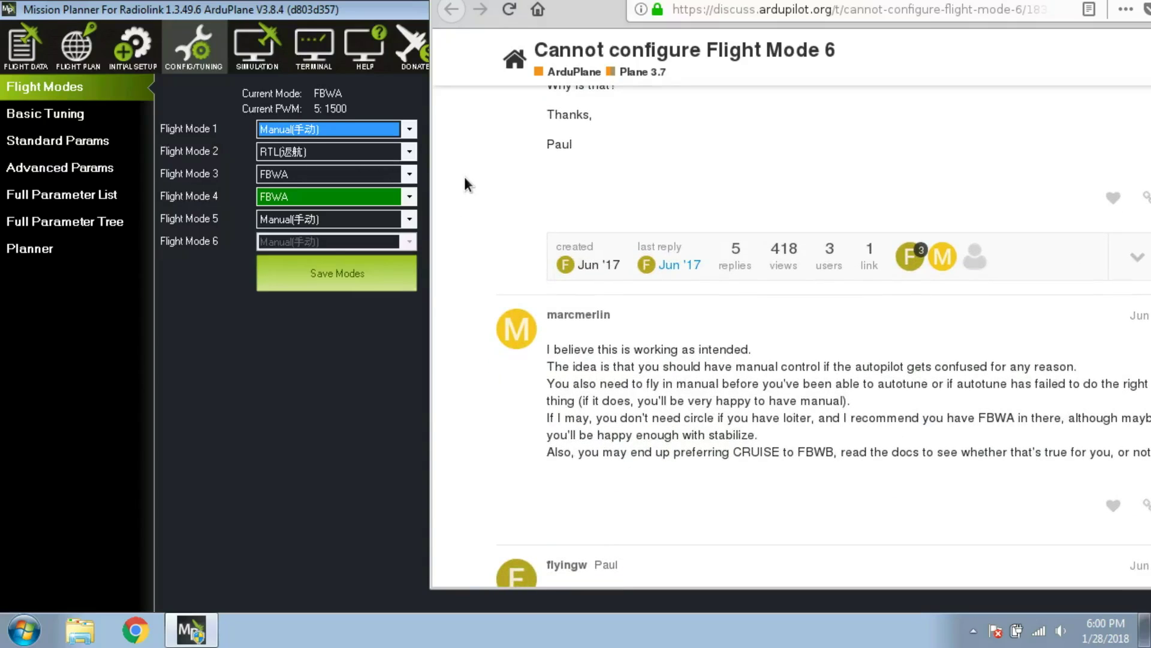
{"action": "scroll", "coordinate": [470, 181], "scroll_direction": "down", "scroll_amount": 2}
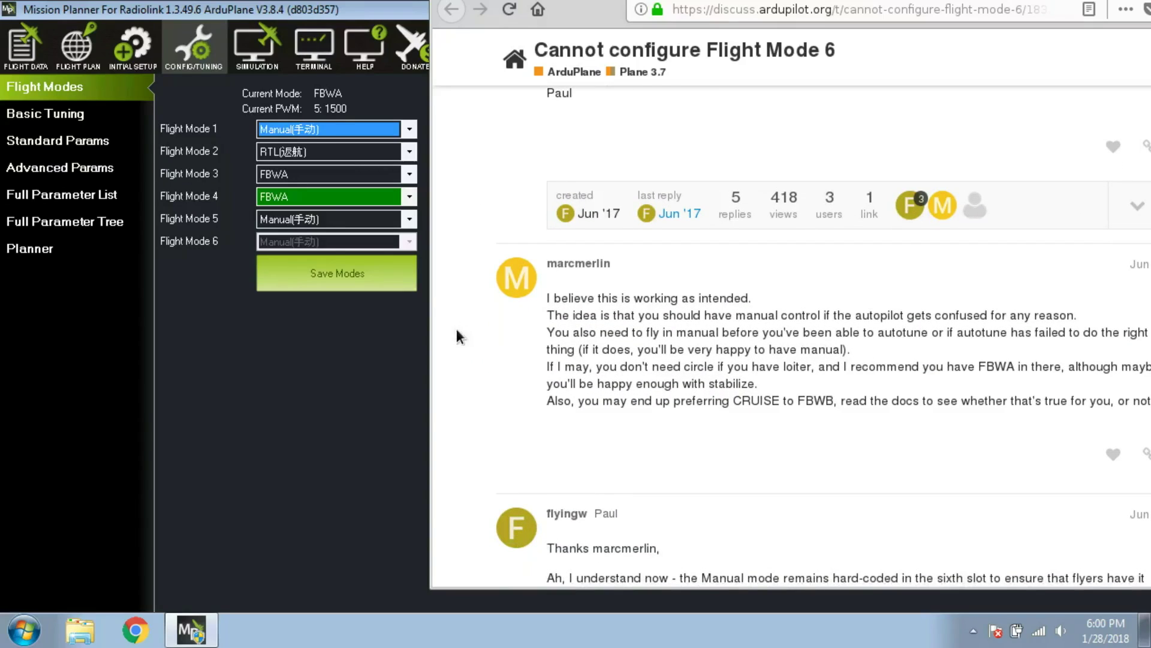
{"action": "left_click_drag", "start_coordinate": [550, 298], "coordinate": [750, 305]}
{"action": "left_click", "coordinate": [308, 385]}
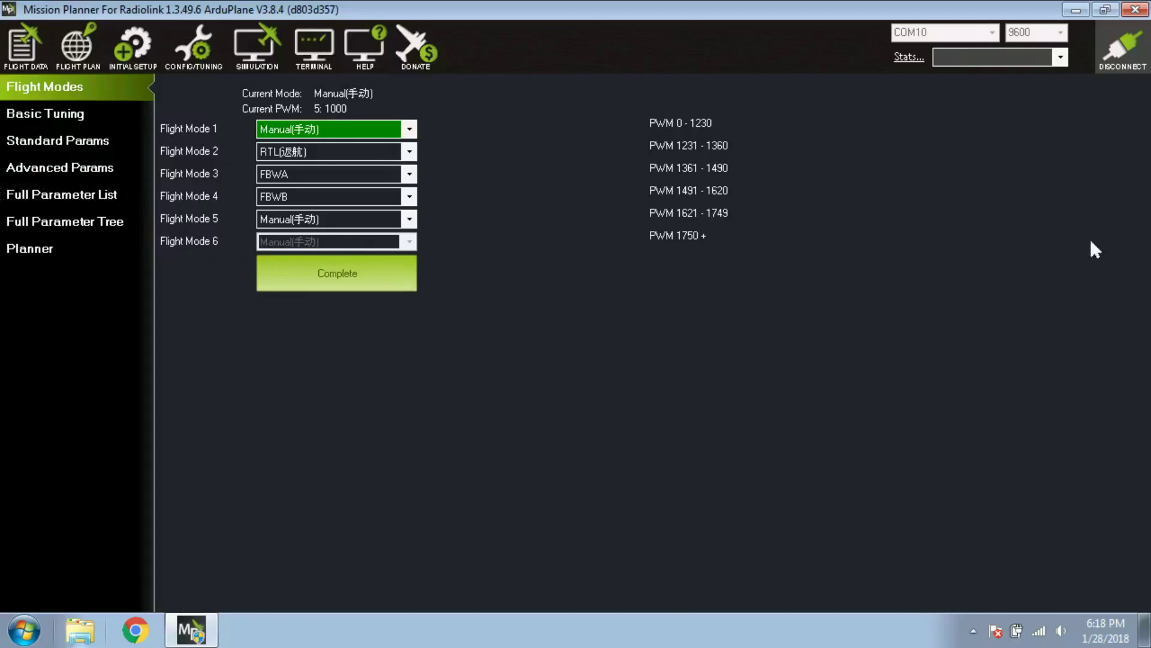
{"action": "key", "text": "alt+Tab"}
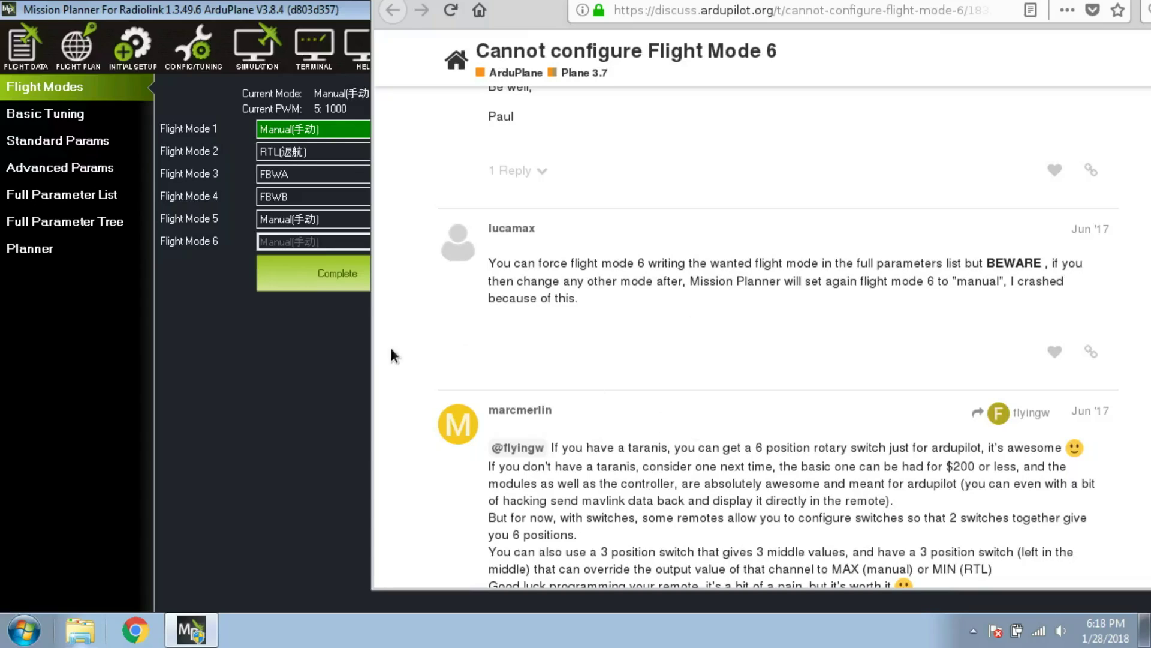
{"action": "left_click", "coordinate": [289, 354]}
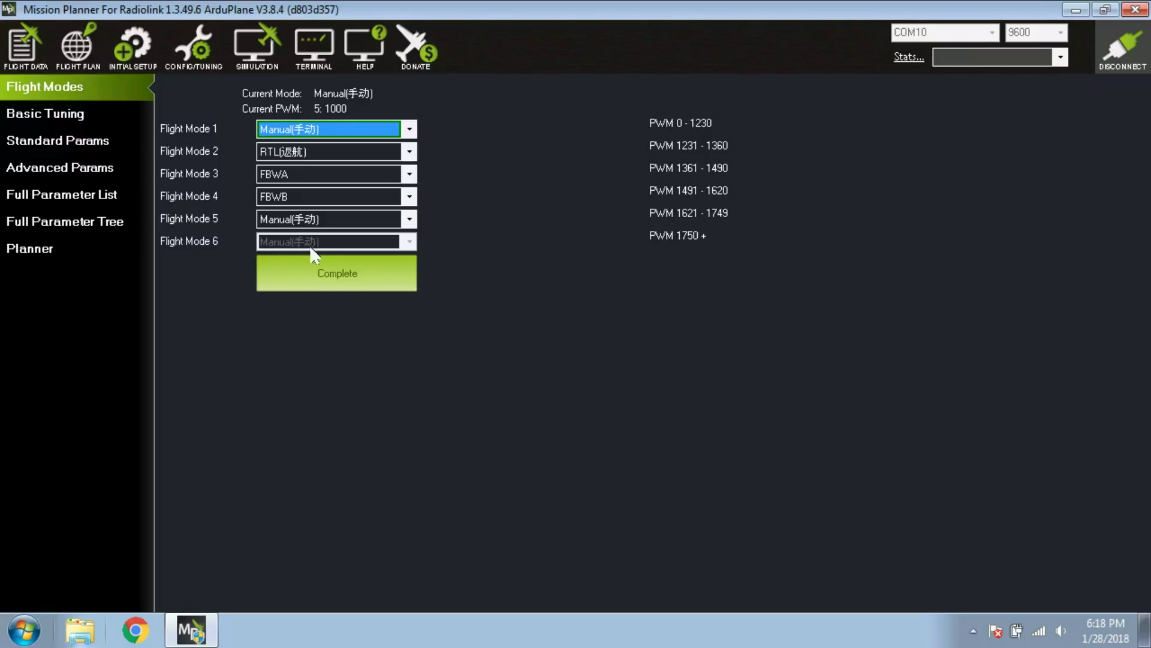
Step: Filter the full parameter list by fltmode and check the value of FLTMODE6
{"action": "left_click", "coordinate": [82, 195]}
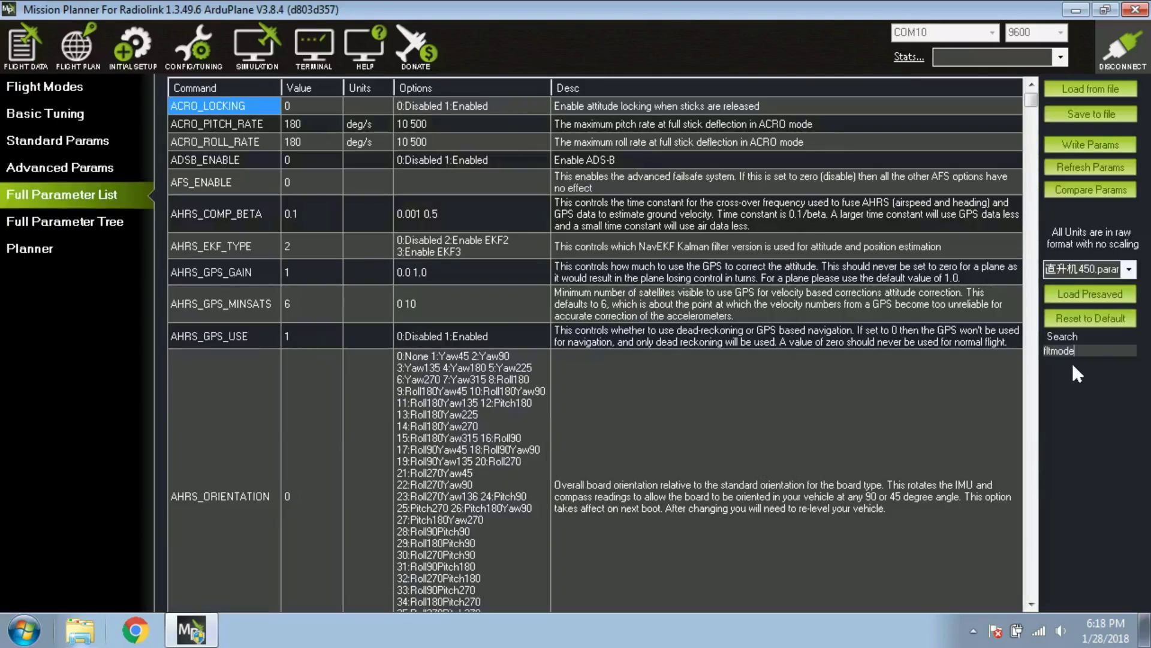
{"action": "left_click_drag", "start_coordinate": [1072, 355], "coordinate": [1100, 362]}
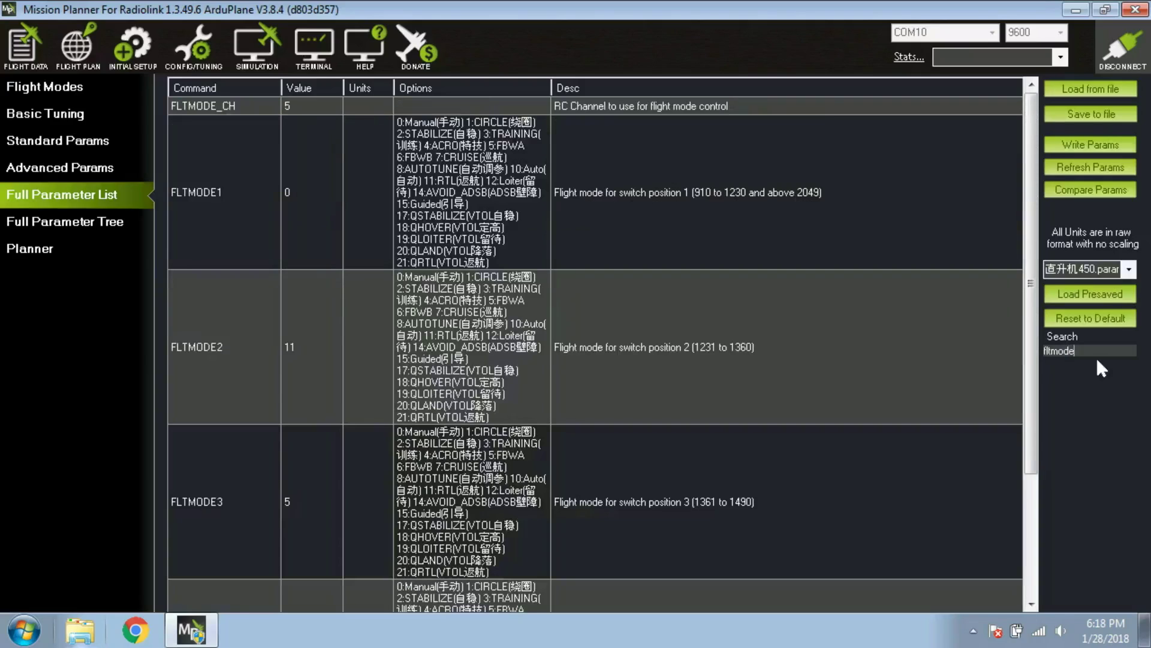
{"action": "left_click", "coordinate": [1026, 521]}
{"action": "left_click", "coordinate": [1027, 548]}
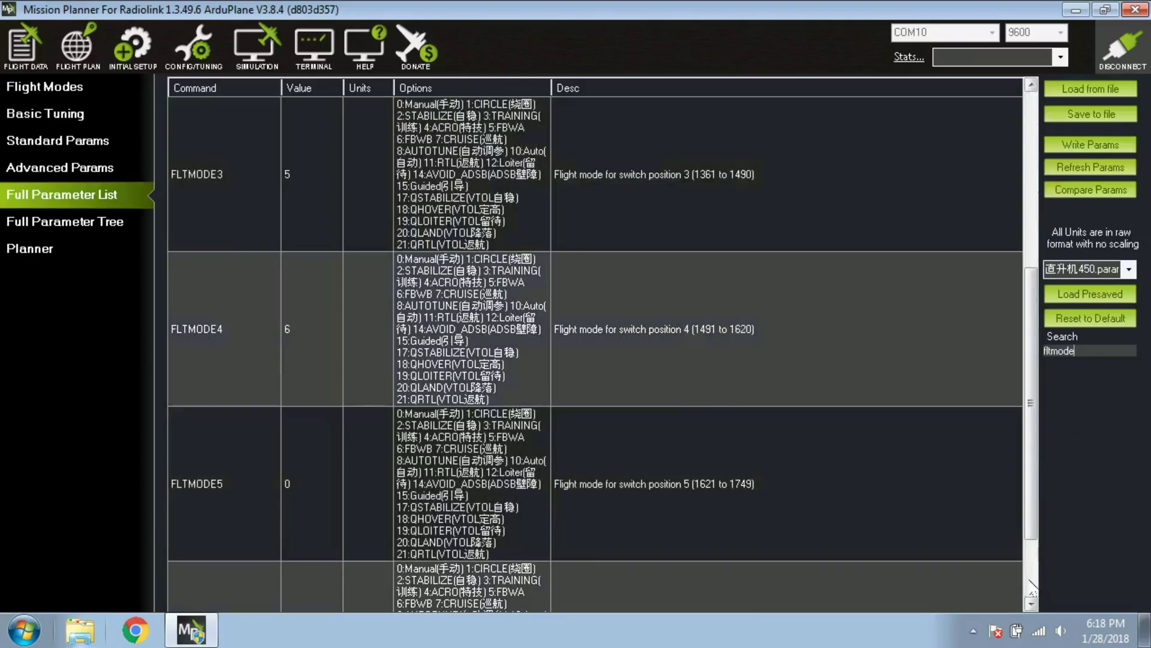
{"action": "left_click", "coordinate": [1027, 577]}
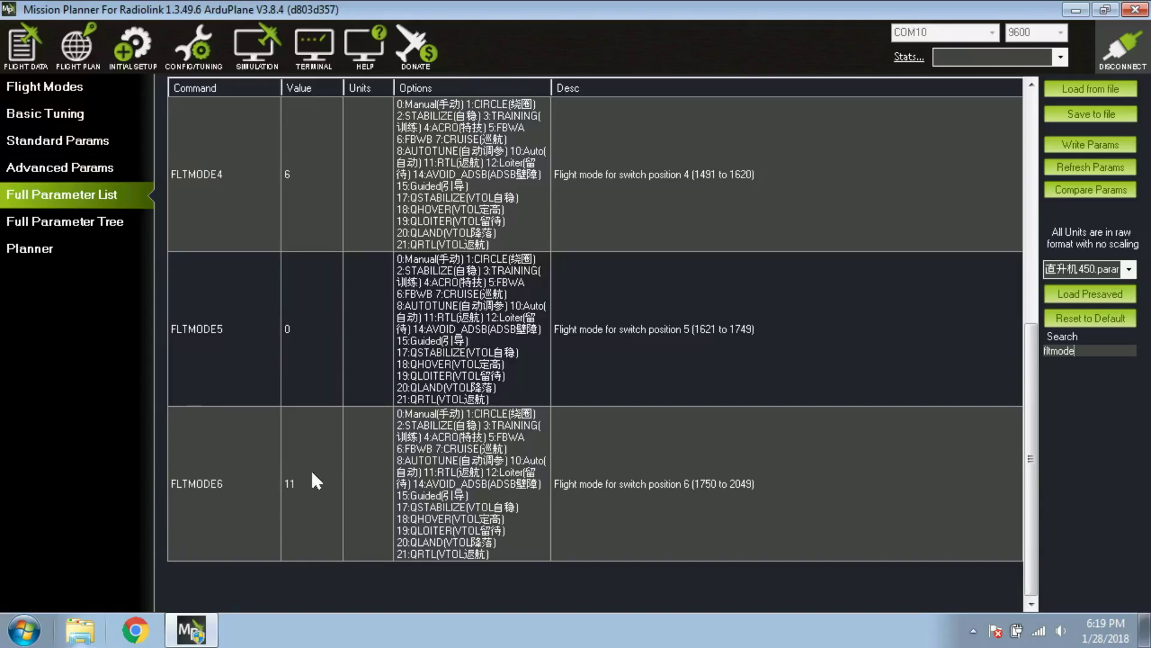
Step: Set Flight Mode 4 to FBWA on the Flight Modes page and save the modes
{"action": "left_click", "coordinate": [77, 91]}
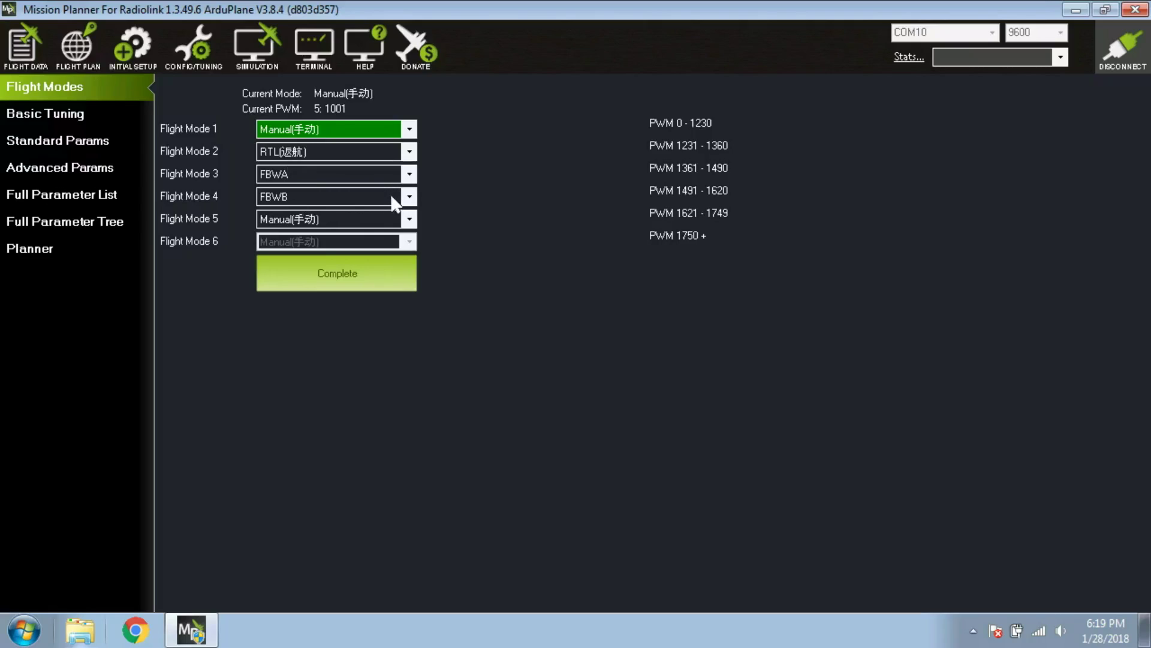
{"action": "left_click", "coordinate": [407, 196]}
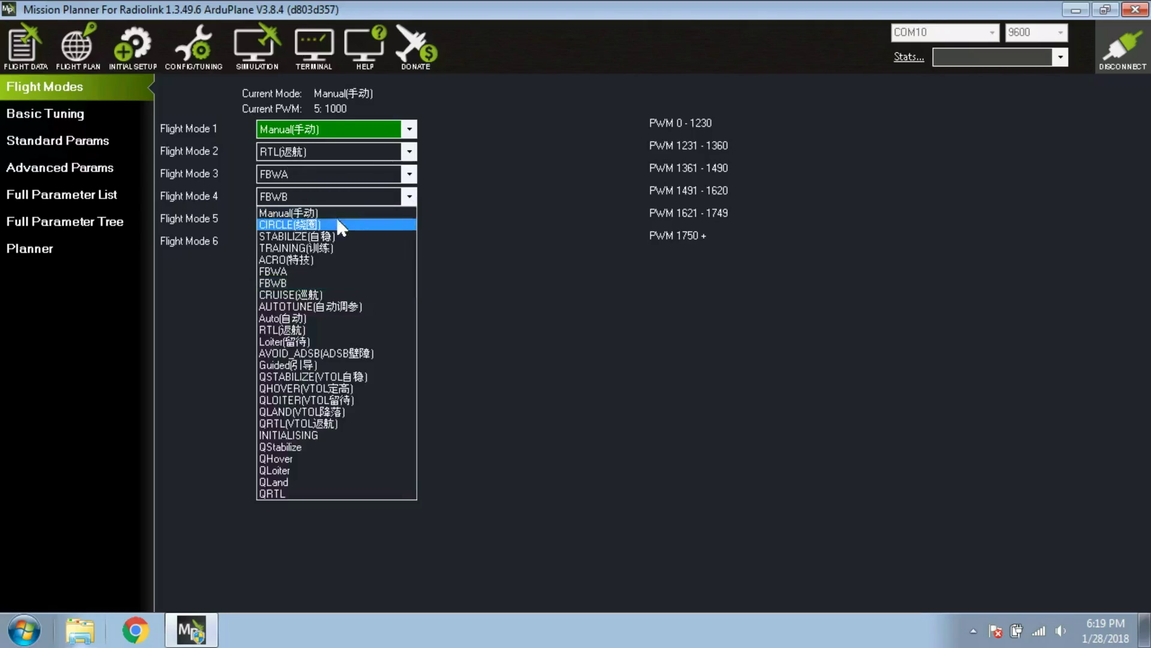
{"action": "left_click", "coordinate": [280, 273]}
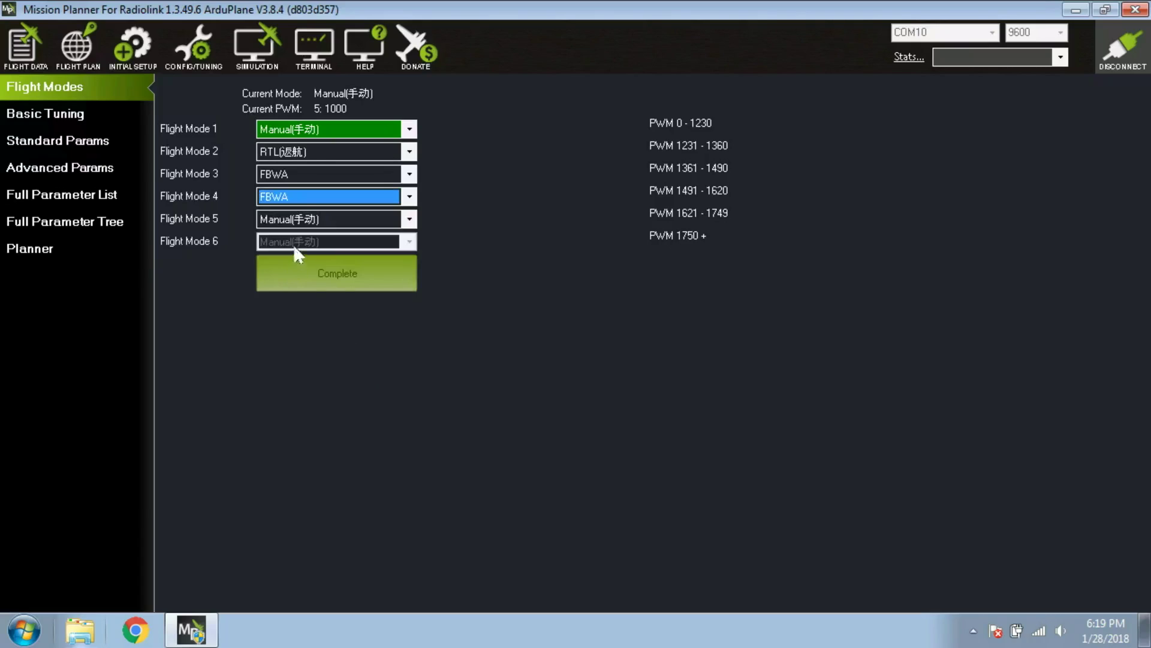
{"action": "left_click", "coordinate": [338, 278]}
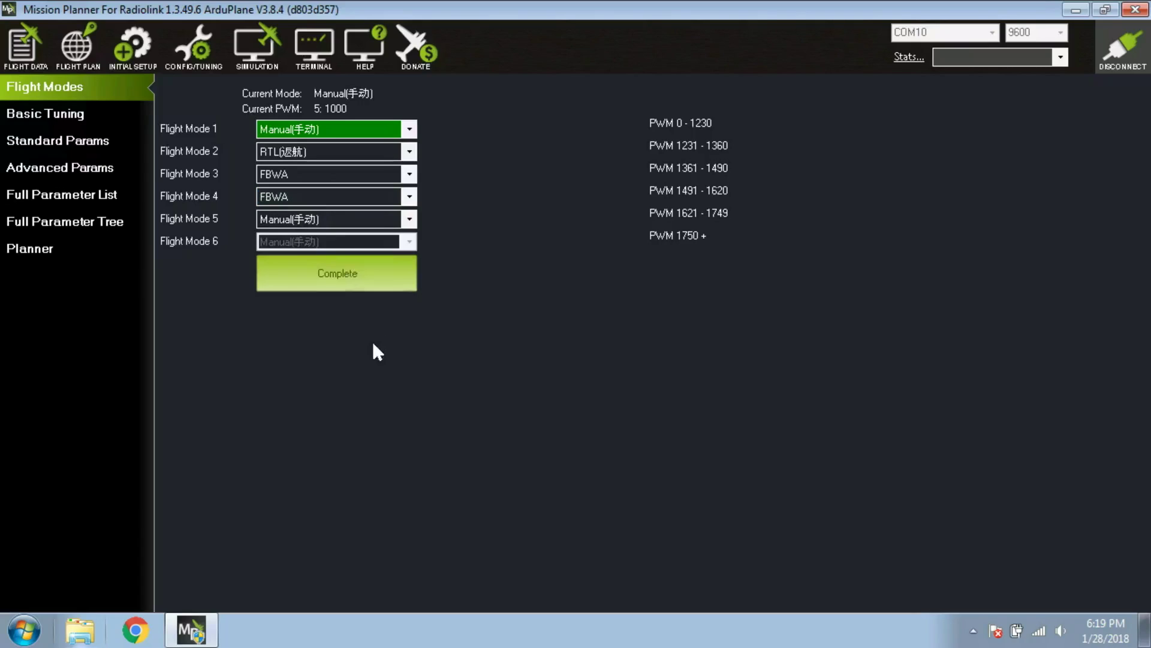
{"action": "left_click", "coordinate": [334, 279]}
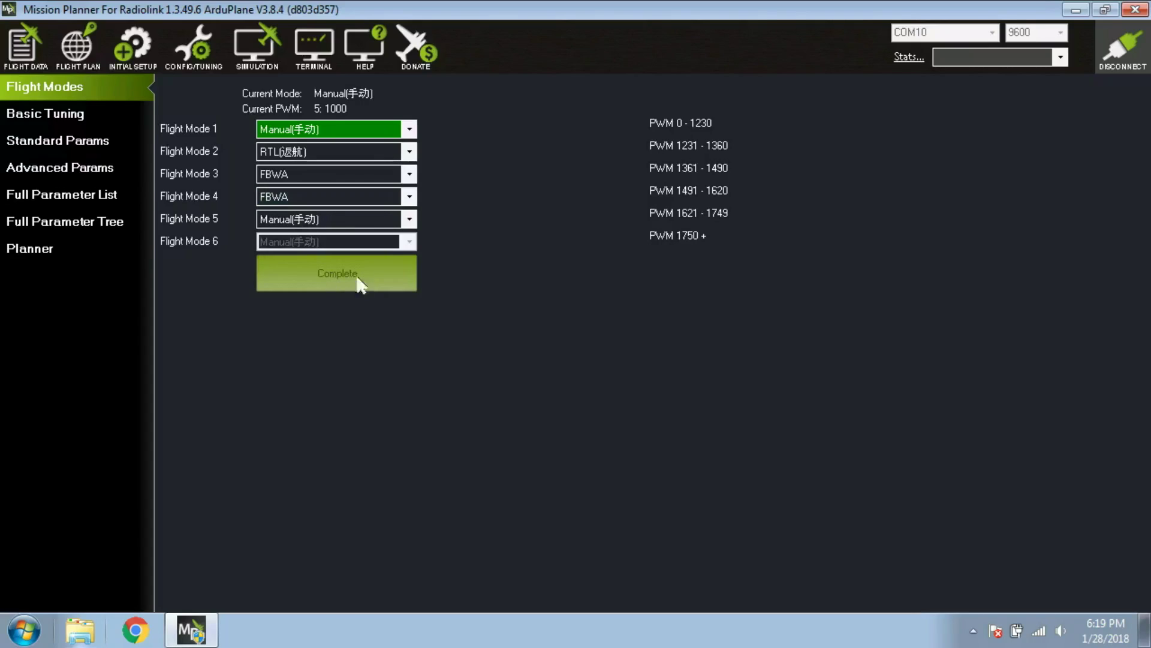
Step: Recheck FLTMODE4 through FLTMODE6 in the full parameter list and return to the Flight Modes page
{"action": "left_click", "coordinate": [65, 198]}
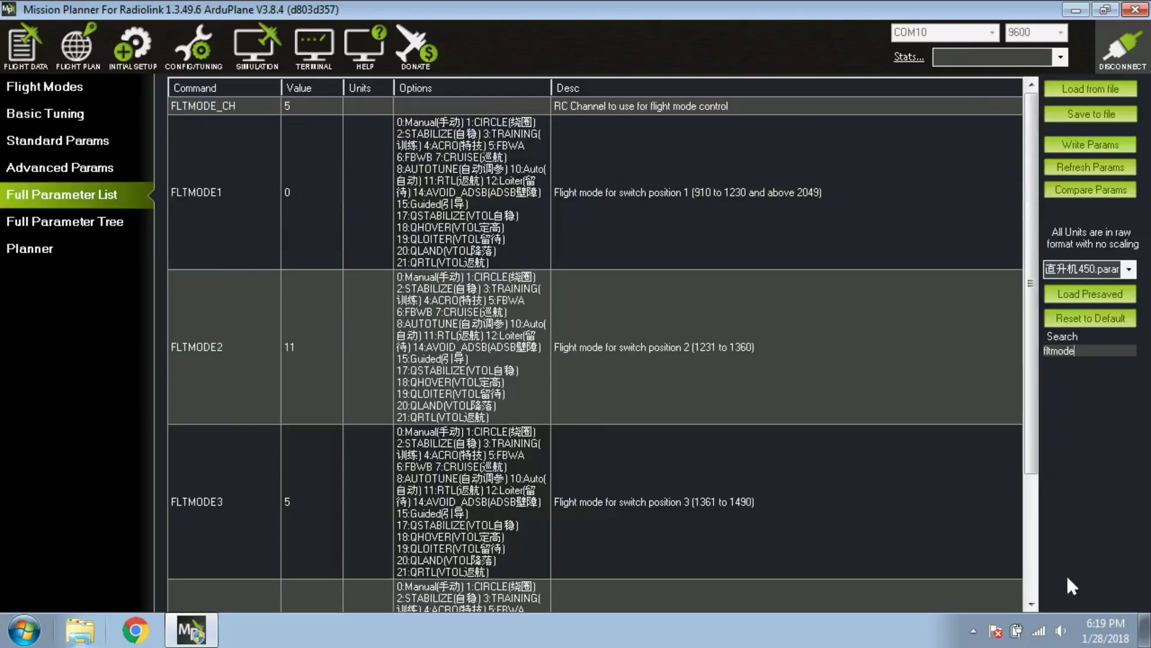
{"action": "left_click", "coordinate": [1022, 575]}
{"action": "scroll", "coordinate": [1037, 585], "scroll_direction": "down", "scroll_amount": 1}
{"action": "scroll", "coordinate": [1037, 584], "scroll_direction": "down", "scroll_amount": 2}
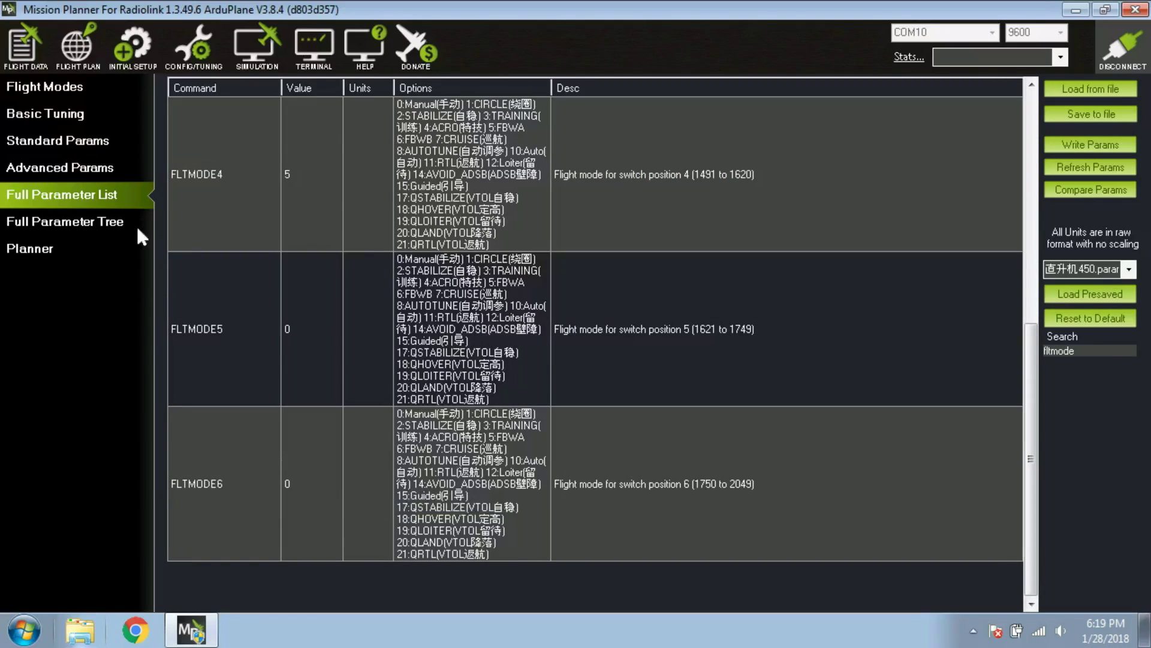
{"action": "left_click", "coordinate": [64, 95]}
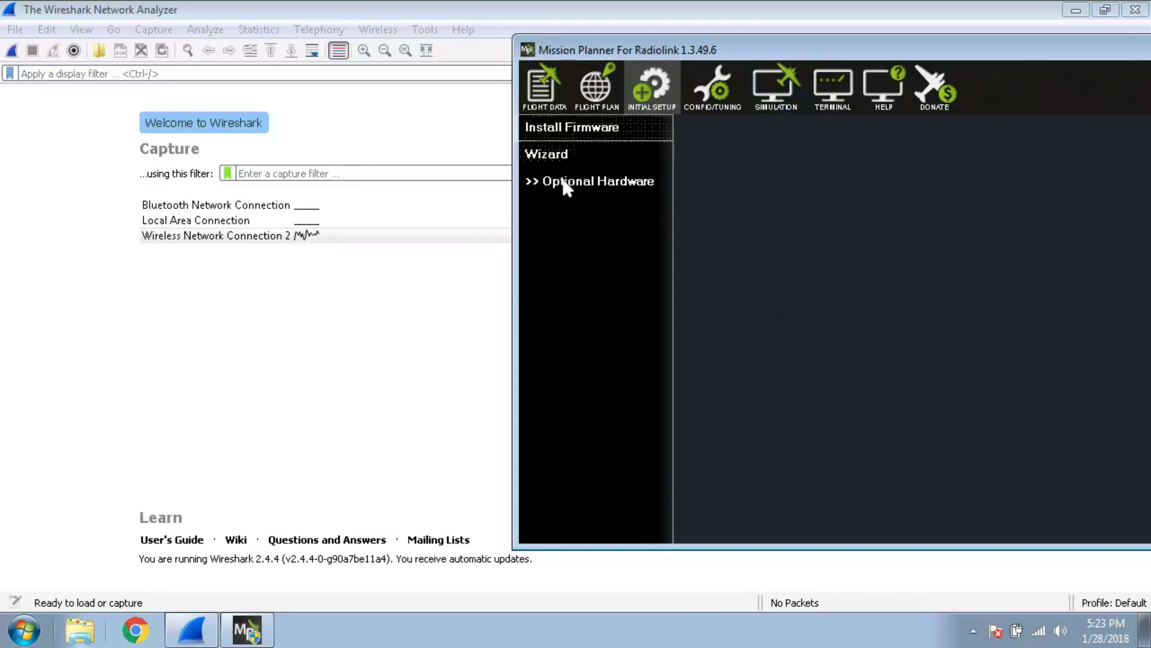
Step: Start a Wireshark capture on Wireless Network Connection 2 and load Mission Planner's Install Firmware page
{"action": "left_click", "coordinate": [211, 257]}
{"action": "double_click", "coordinate": [221, 237]}
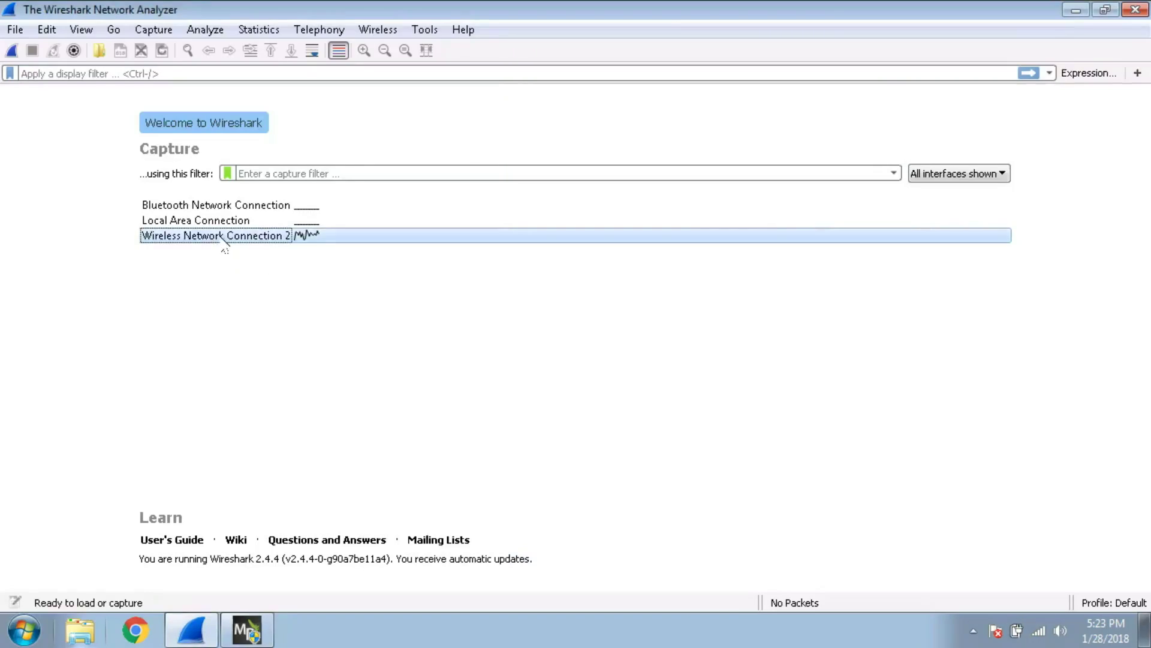
{"action": "left_click", "coordinate": [246, 630]}
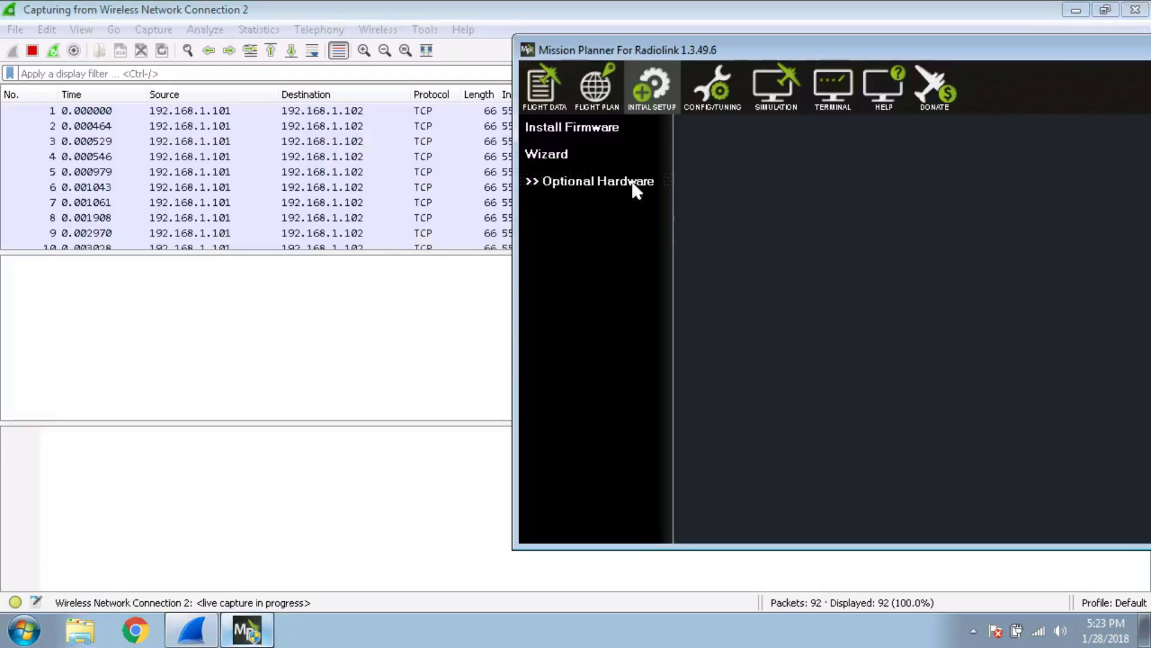
{"action": "left_click", "coordinate": [568, 133]}
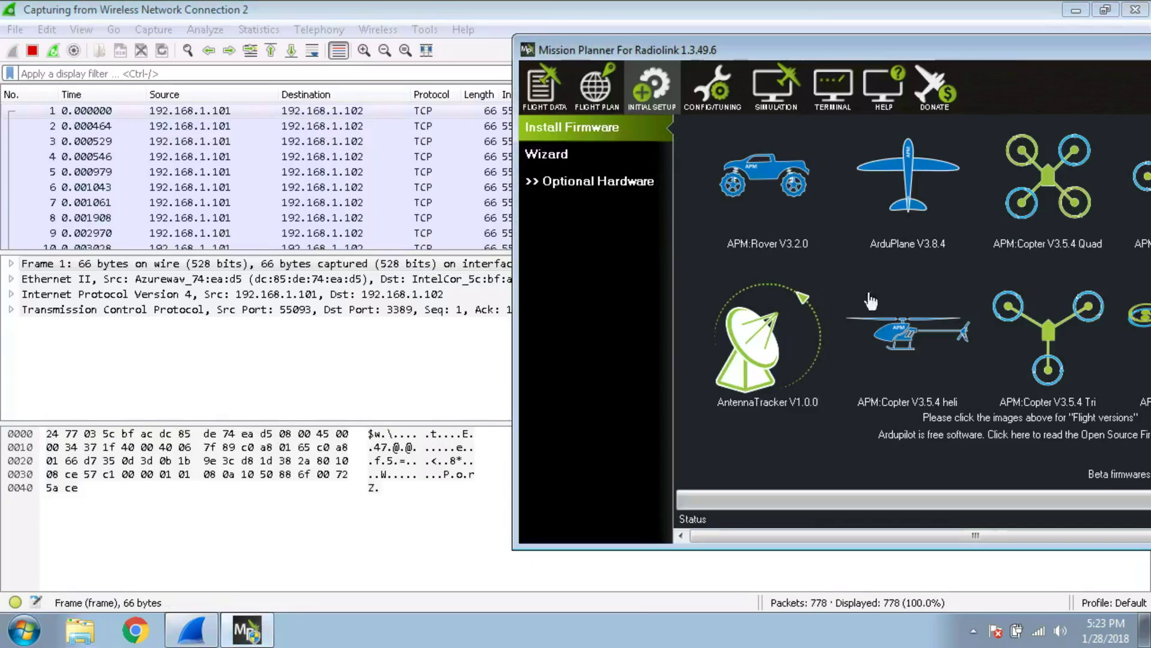
Step: Stop the Wireshark capture and open its endpoint statistics
{"action": "left_click", "coordinate": [32, 50]}
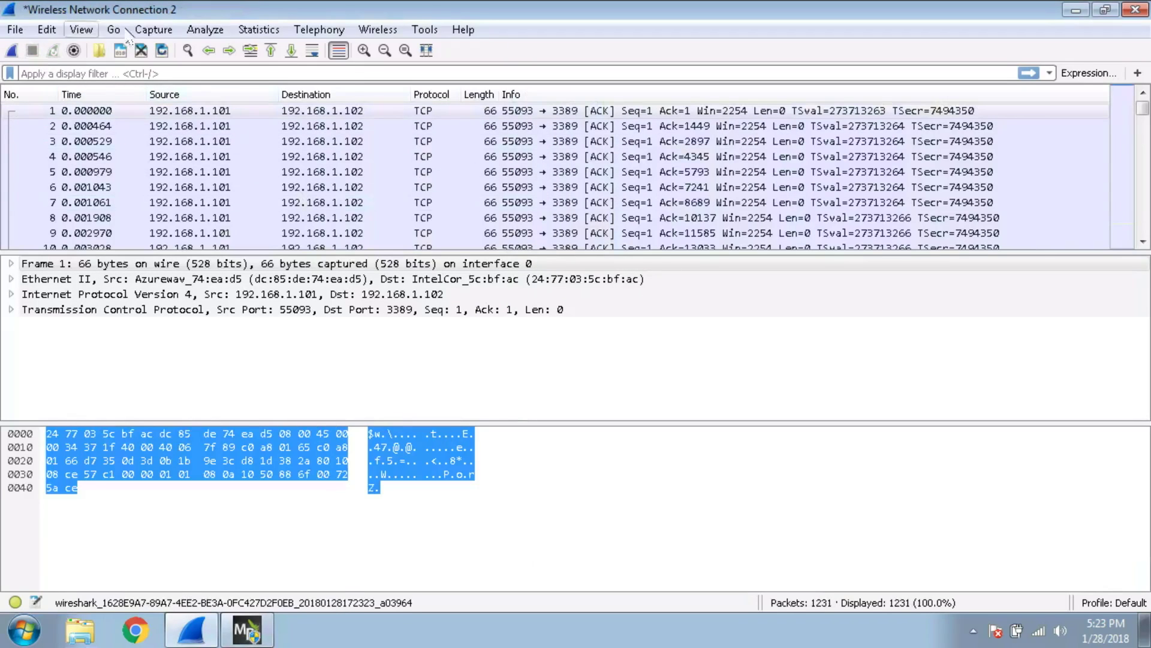
{"action": "left_click", "coordinate": [275, 31]}
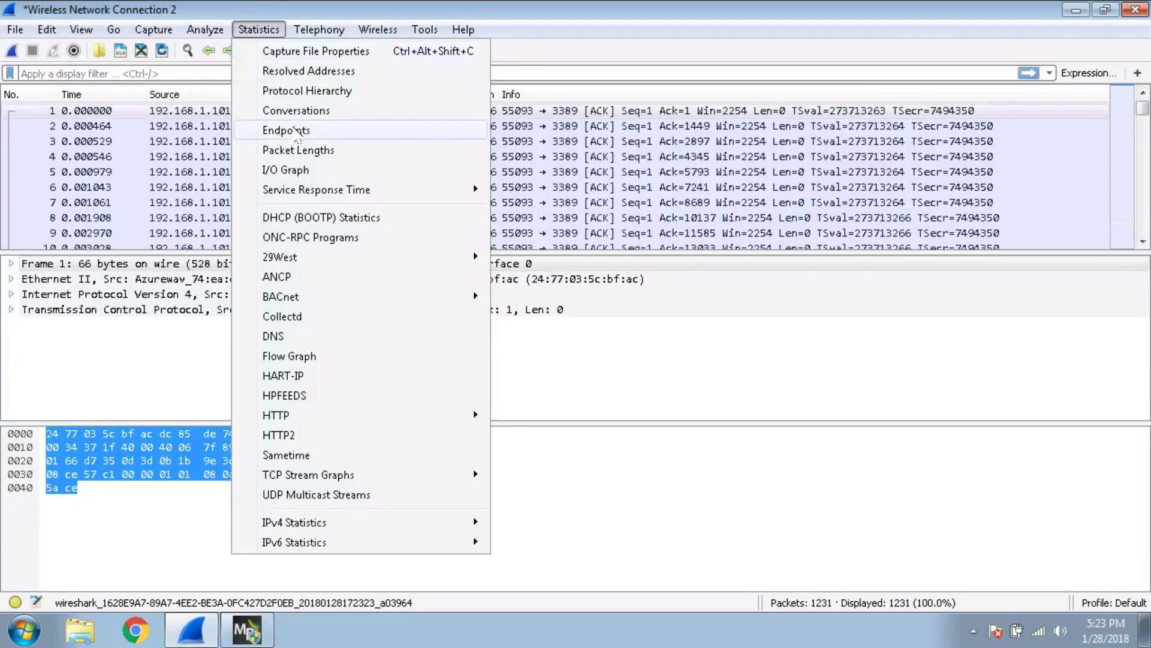
{"action": "left_click", "coordinate": [292, 130]}
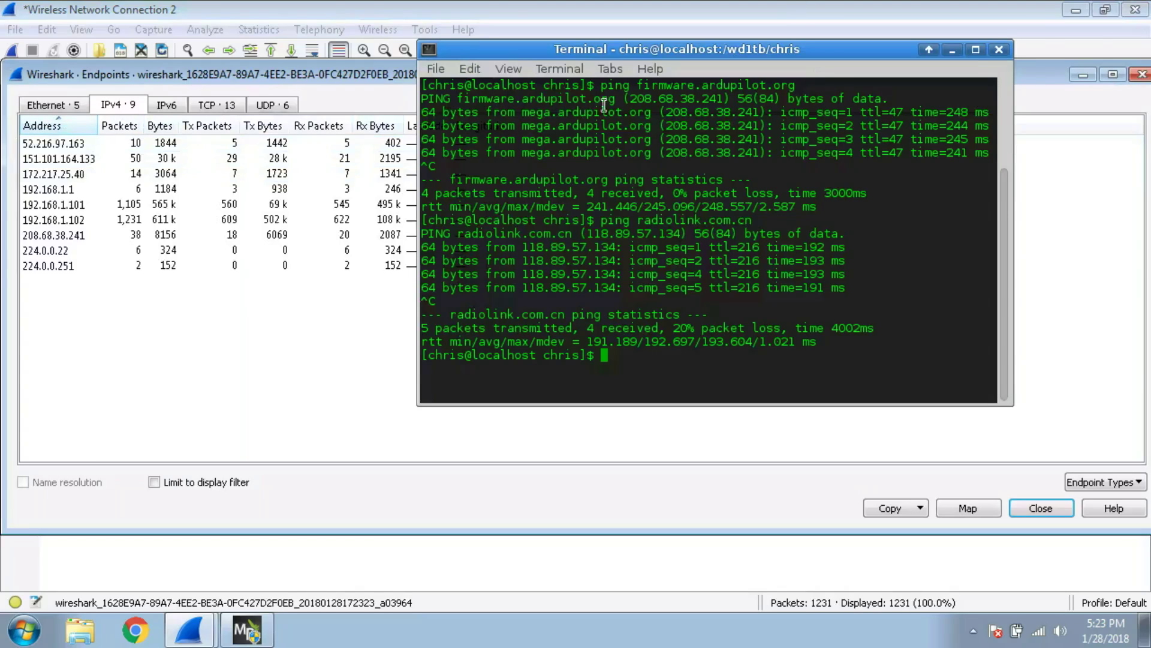
Step: Compare the captured IPv4 endpoints with the terminal's ping addresses for firmware.ardupilot.org and radiolink.com.cn
{"action": "left_click_drag", "start_coordinate": [699, 86], "coordinate": [795, 86]}
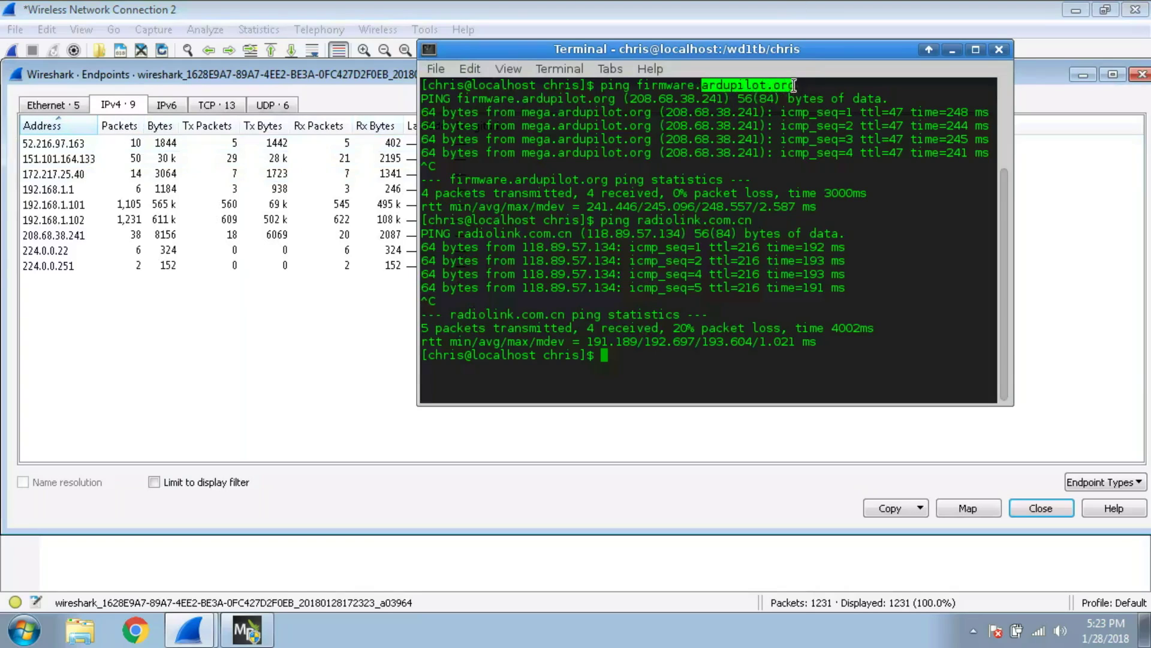
{"action": "left_click", "coordinate": [683, 112]}
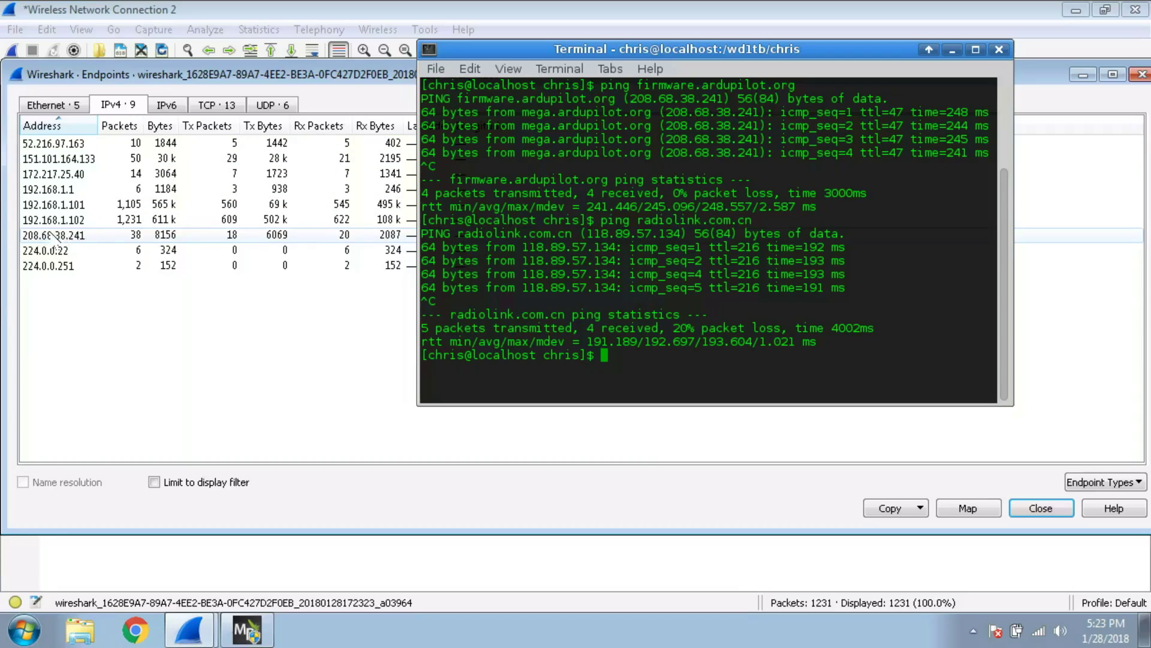
{"action": "key", "text": "alt+Tab"}
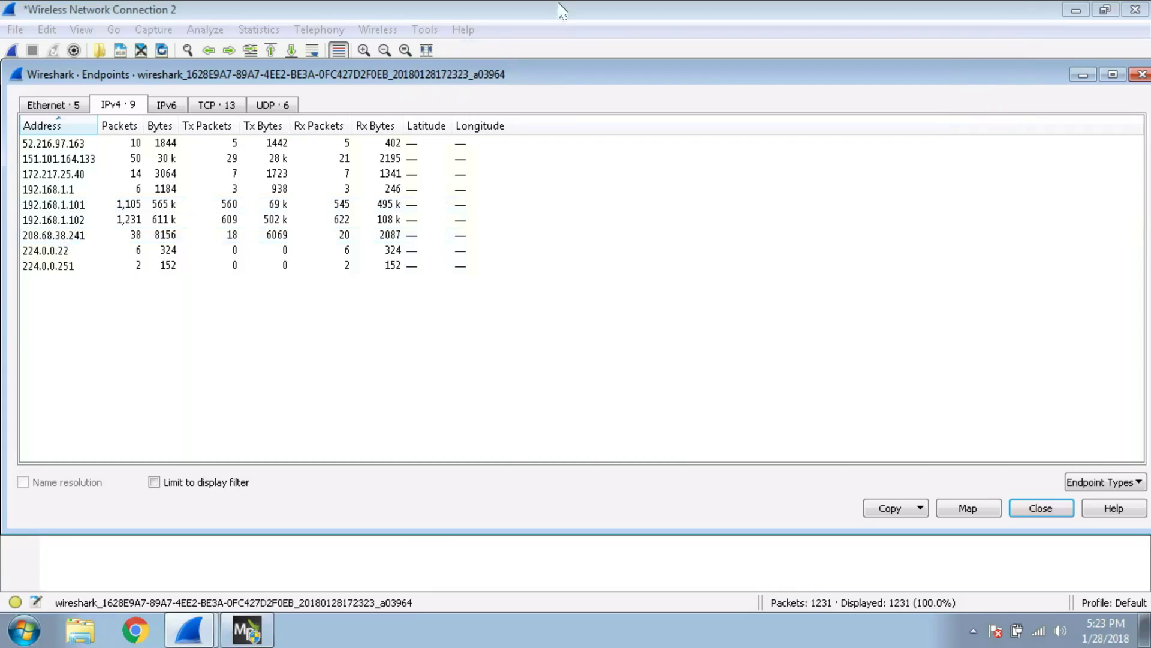
Step: Close the endpoint statistics and close the capture without saving it
{"action": "left_click", "coordinate": [1141, 74]}
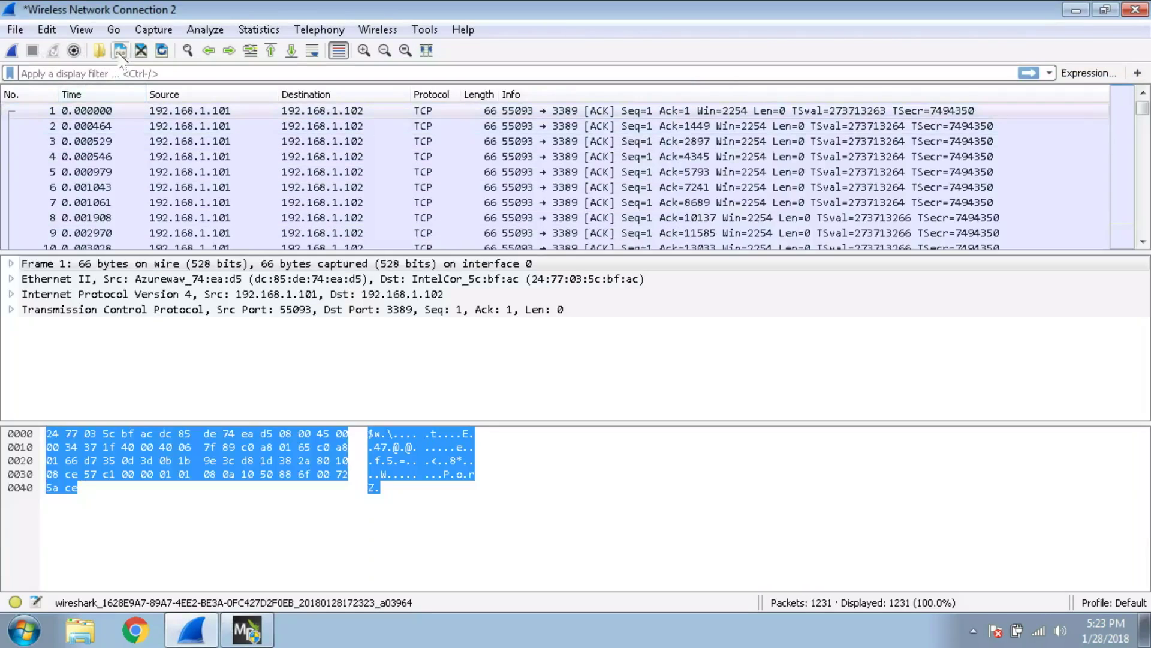
{"action": "left_click", "coordinate": [141, 50]}
{"action": "left_click", "coordinate": [617, 341]}
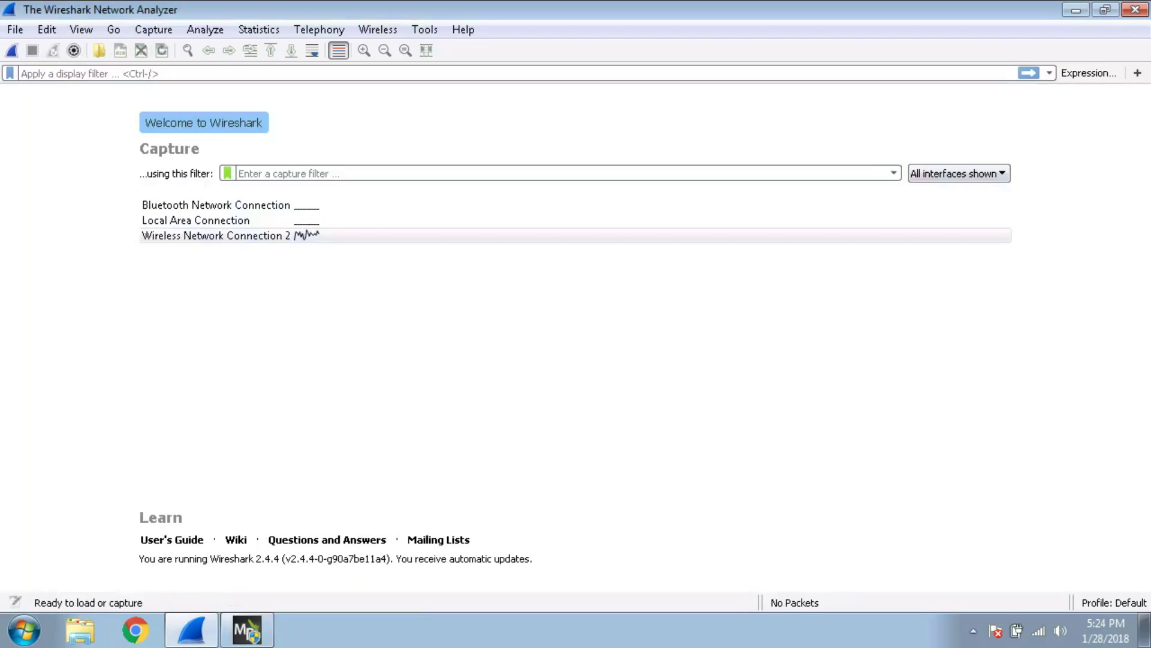
Step: Start a Wireshark capture on Wireless Network Connection 2 and upload the ArduPlane V3.8.4 firmware from Mission Planner
{"action": "left_click", "coordinate": [247, 630]}
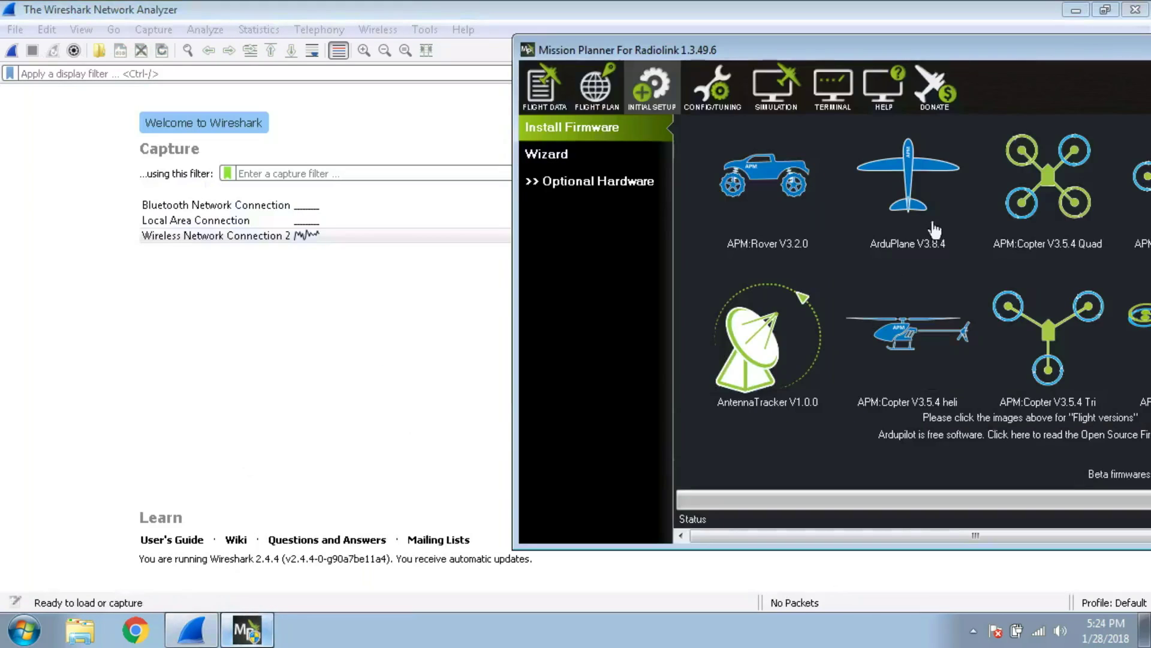
{"action": "left_click", "coordinate": [228, 237]}
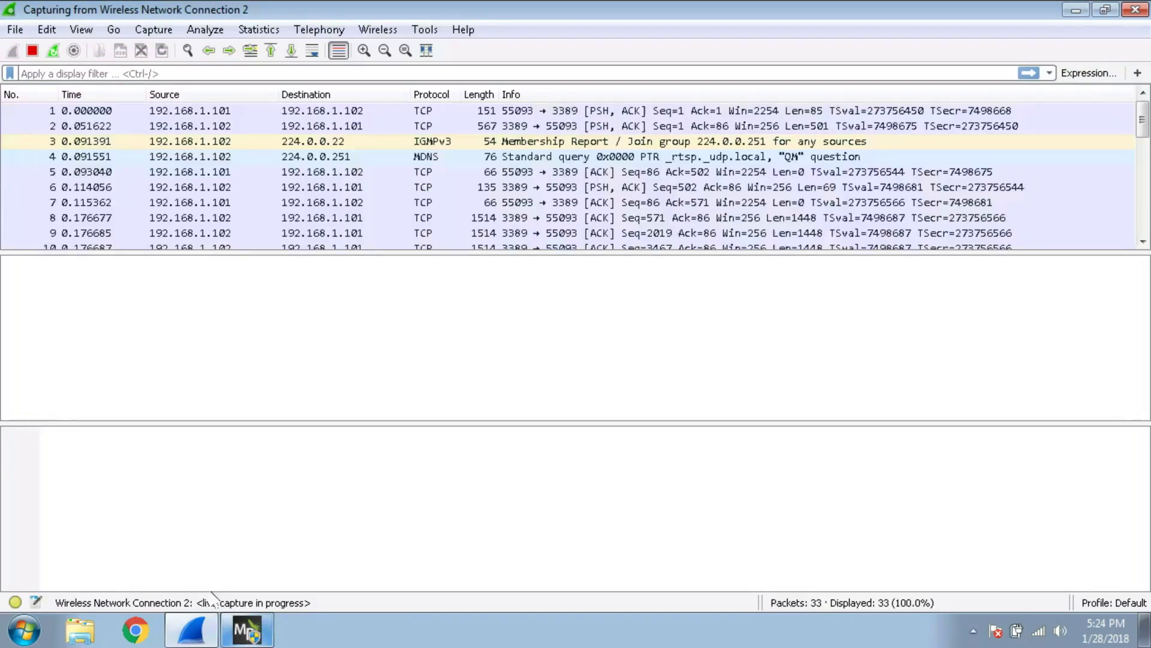
{"action": "left_click", "coordinate": [247, 630]}
{"action": "left_click", "coordinate": [875, 258]}
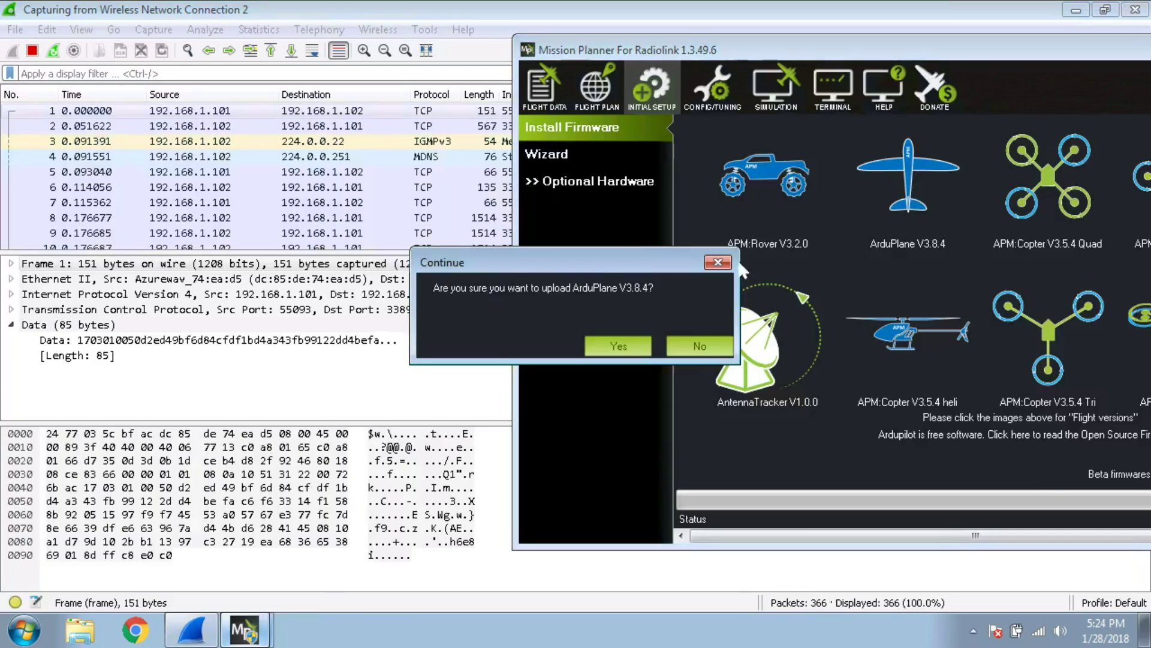
{"action": "left_click", "coordinate": [617, 339]}
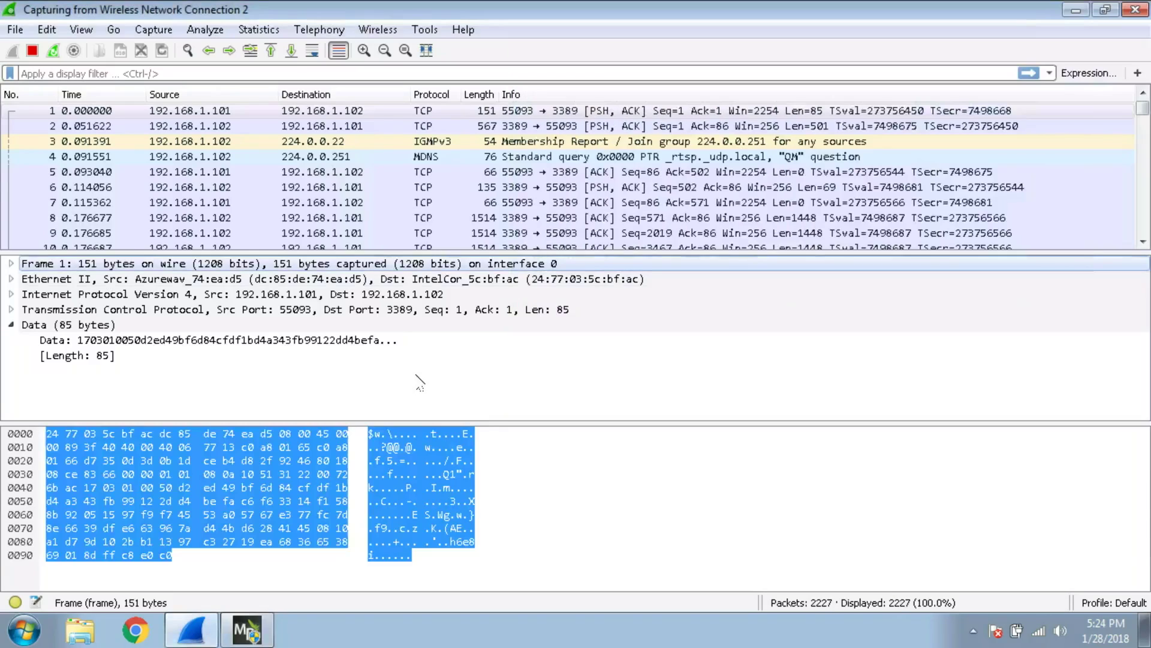
Step: Stop the Wireshark capture and compare its IPv4 endpoints with the terminal's ping address for radiolink.com.cn
{"action": "left_click", "coordinate": [420, 384]}
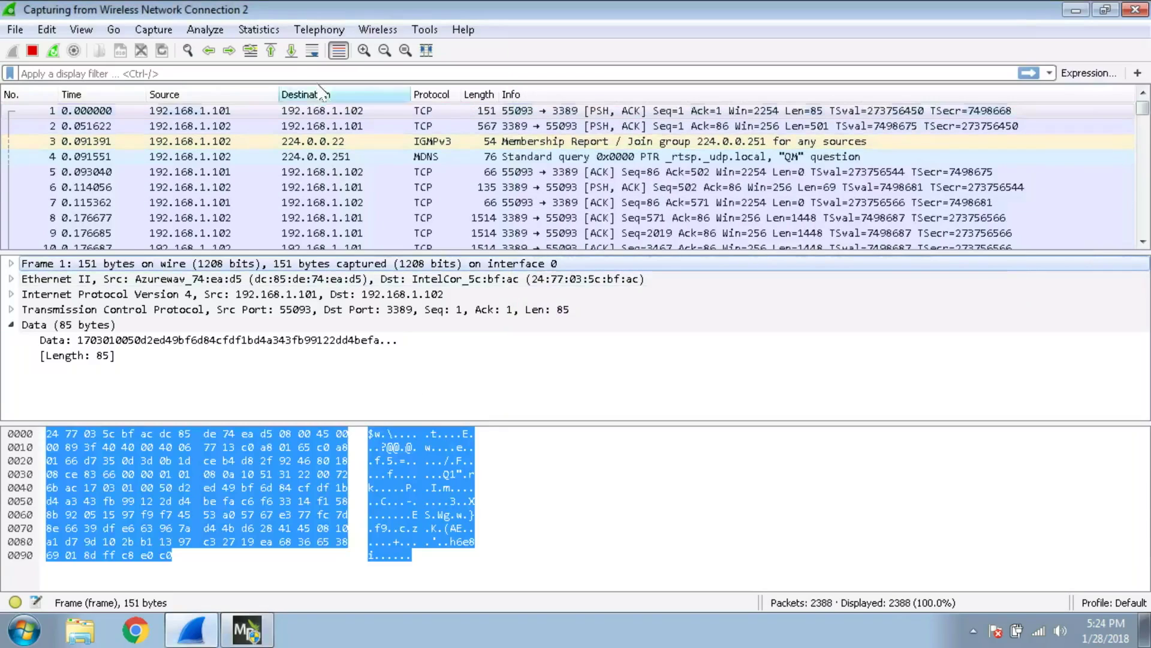
{"action": "left_click", "coordinate": [33, 50]}
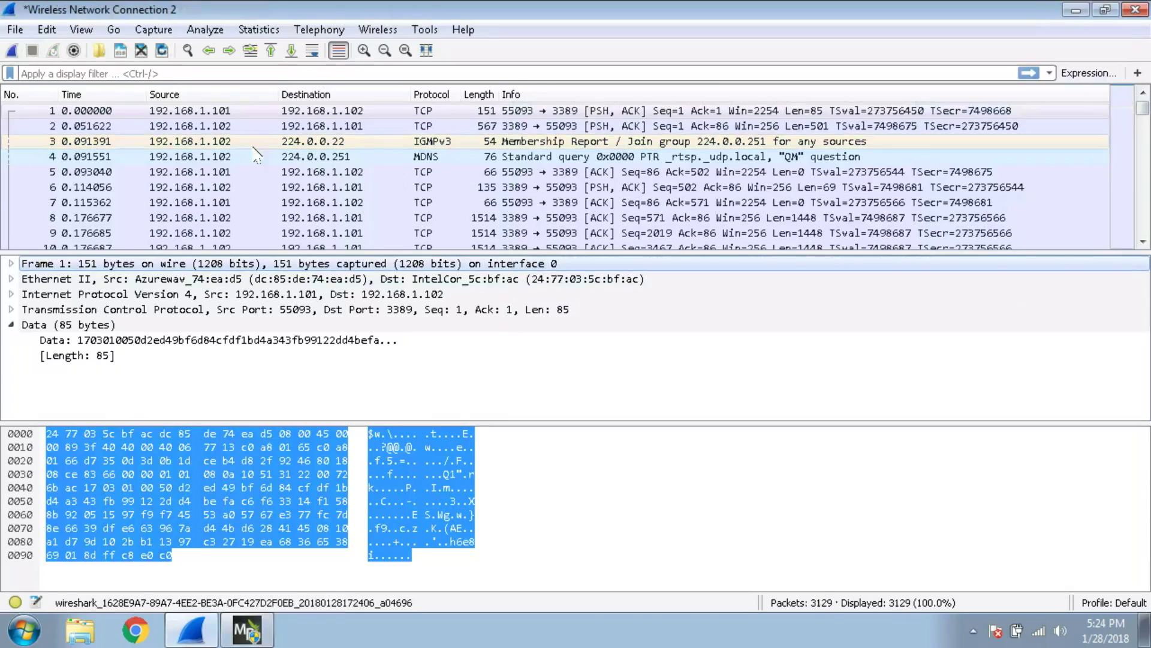
{"action": "left_click", "coordinate": [258, 29]}
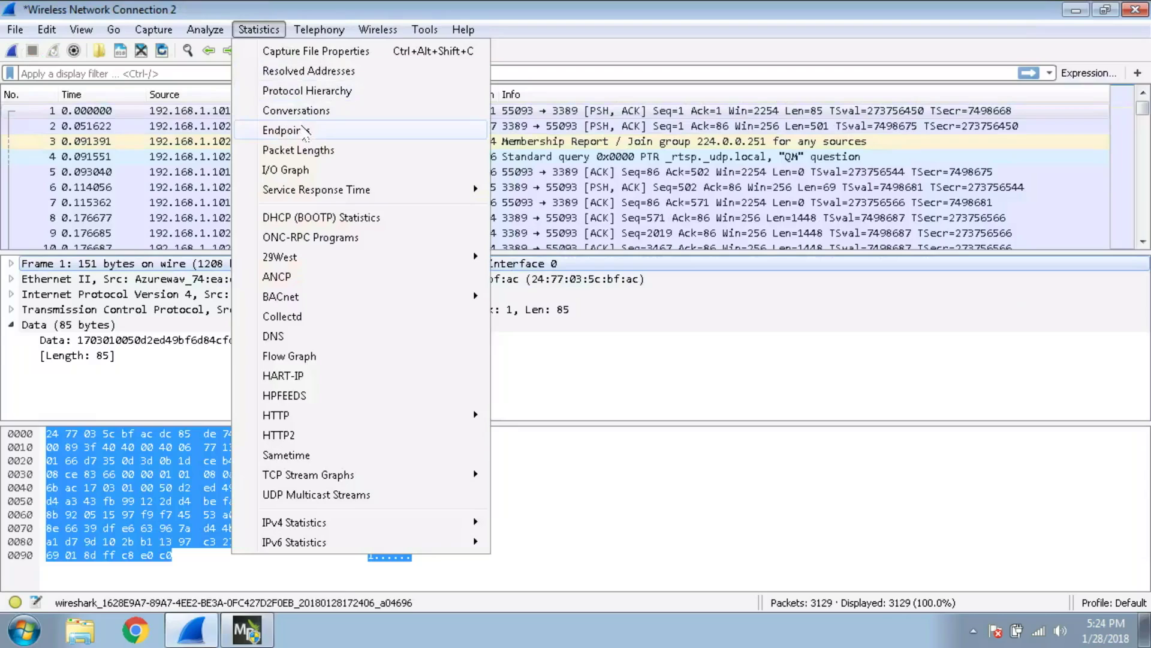
{"action": "left_click", "coordinate": [309, 131]}
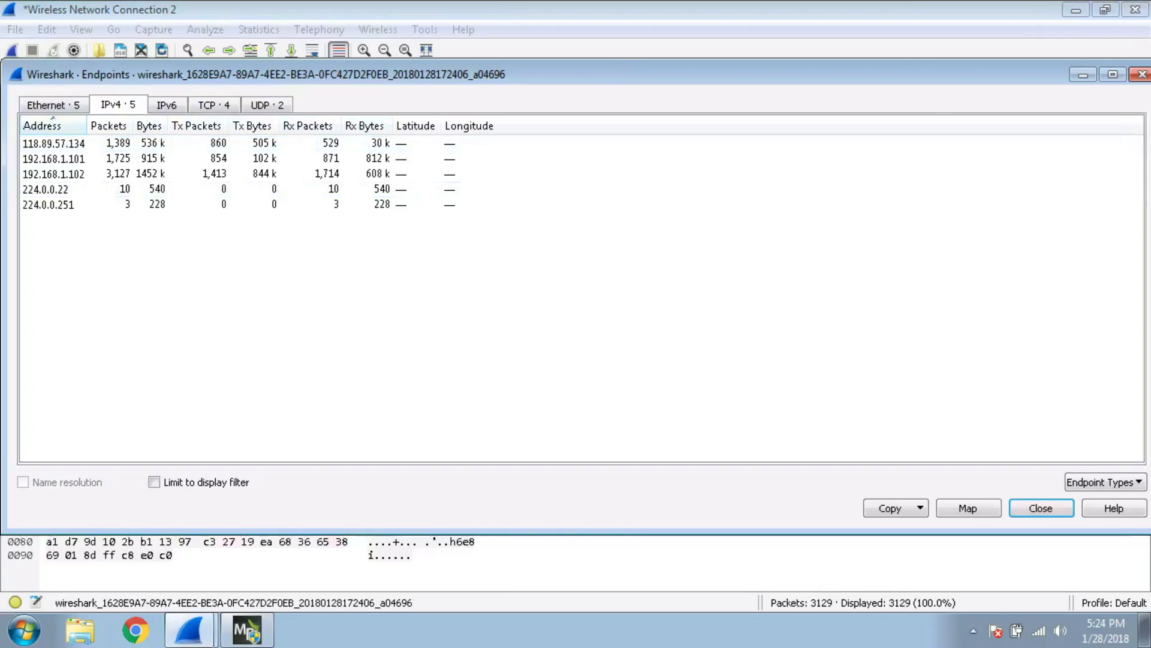
{"action": "key", "text": "alt+Tab"}
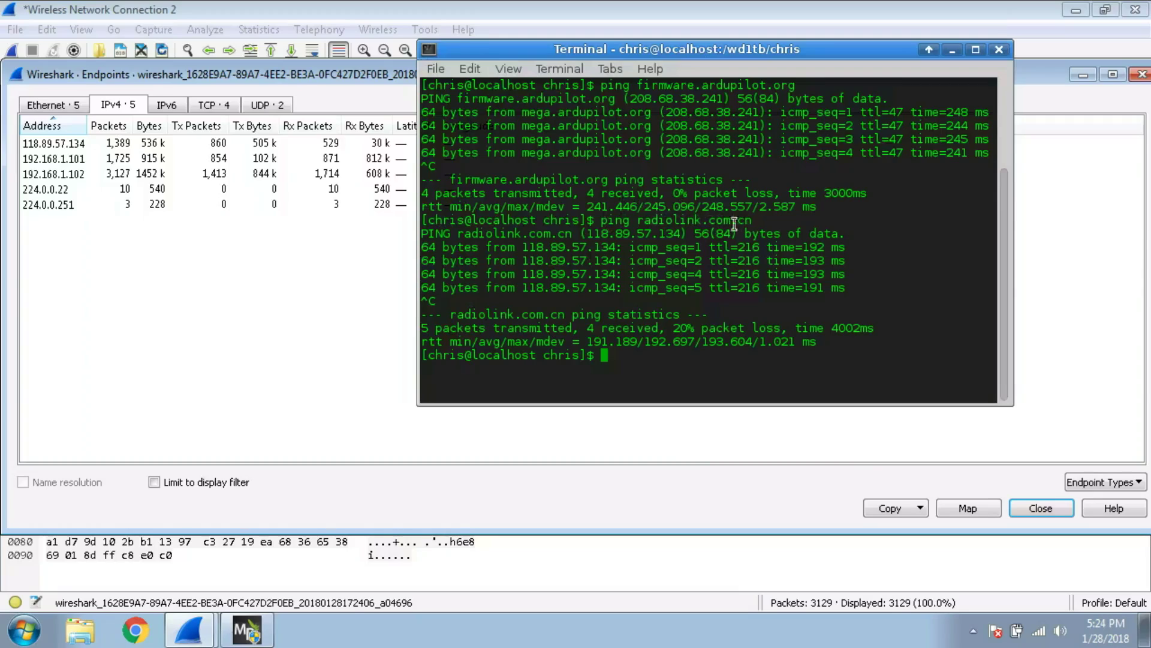
{"action": "left_click_drag", "start_coordinate": [528, 247], "coordinate": [617, 245]}
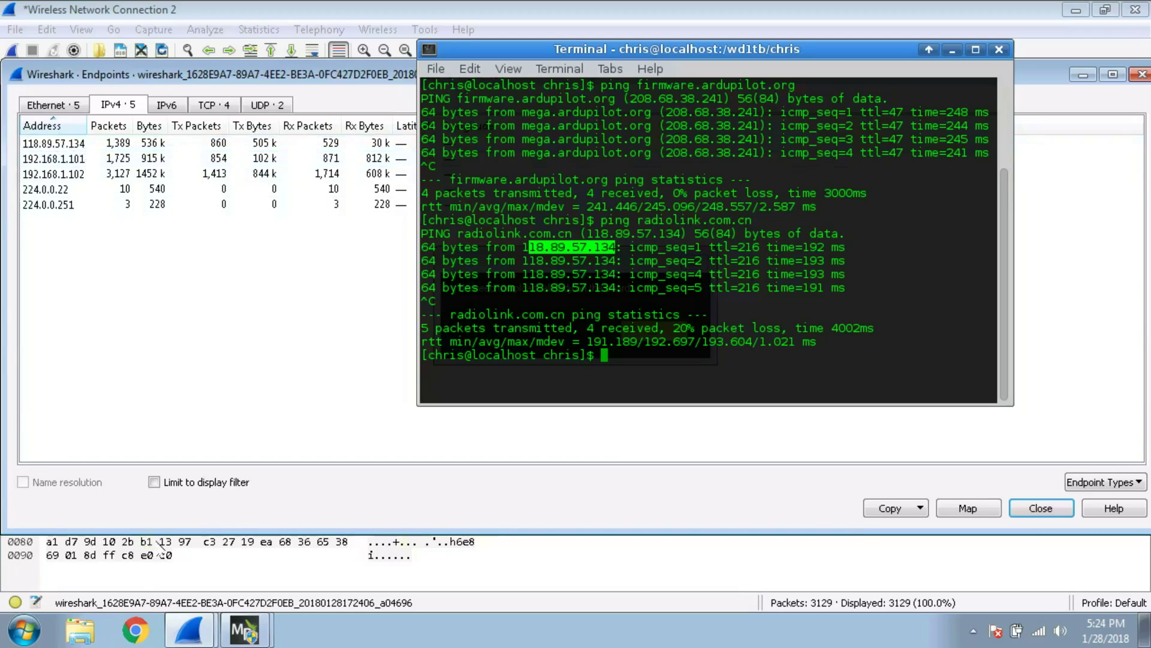
Step: Dismiss Mission Planner's upload message and reposition its window so the full set of firmware choices is in view
{"action": "left_click", "coordinate": [243, 627]}
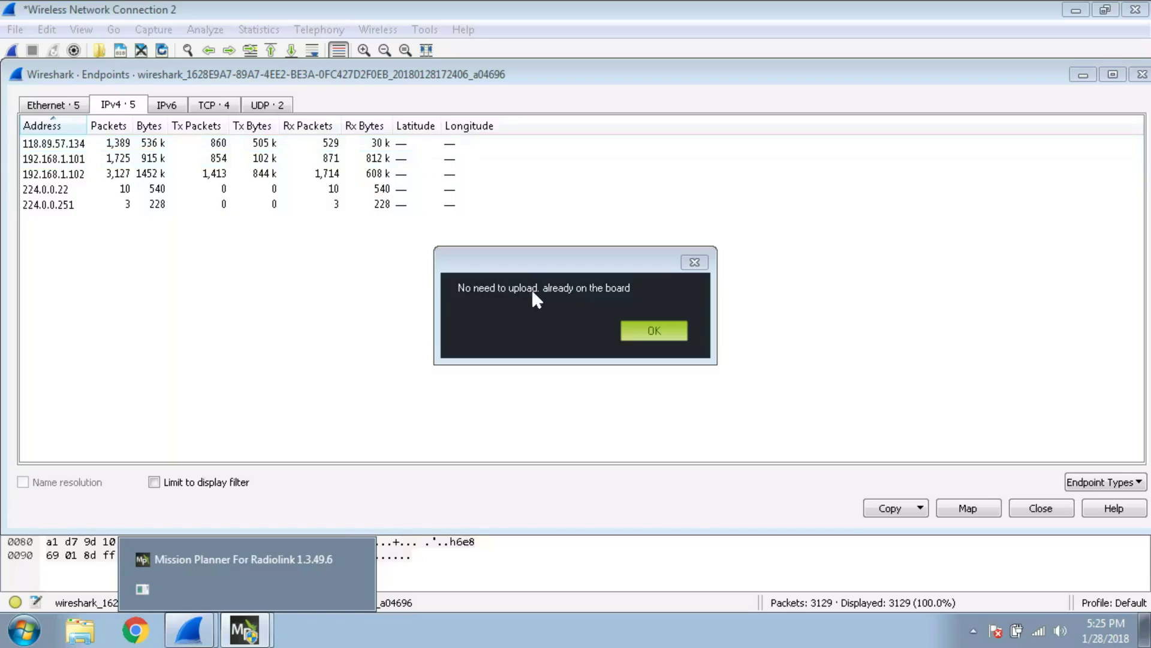
{"action": "left_click", "coordinate": [653, 330]}
{"action": "left_click", "coordinate": [255, 634]}
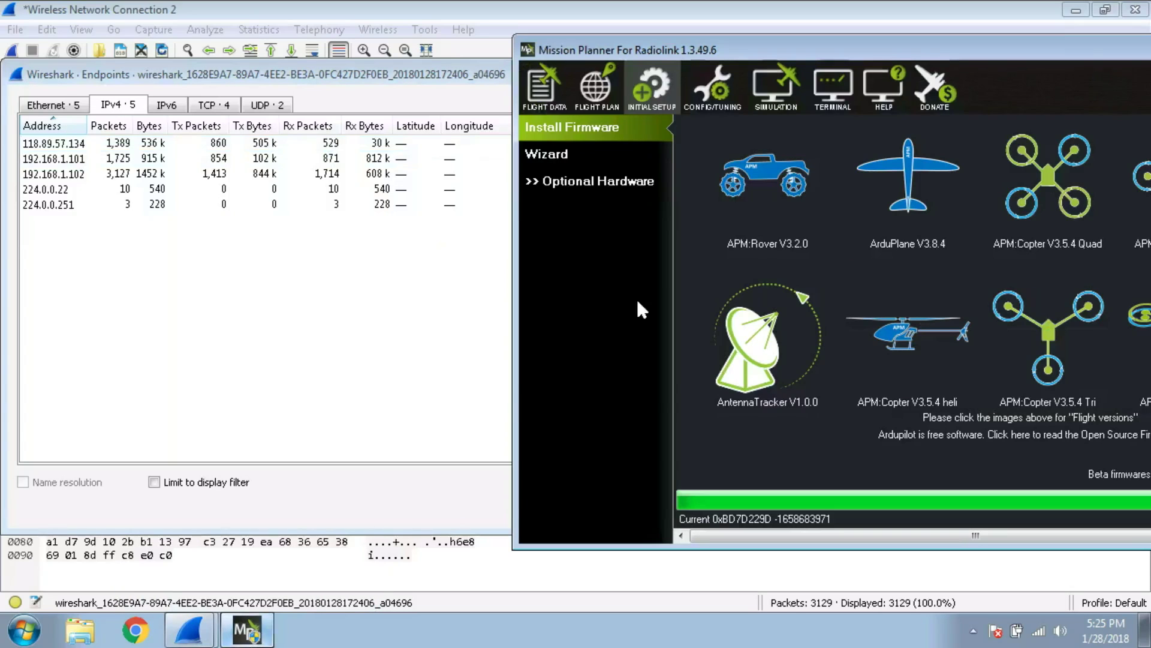
{"action": "left_click_drag", "start_coordinate": [748, 53], "coordinate": [469, 43]}
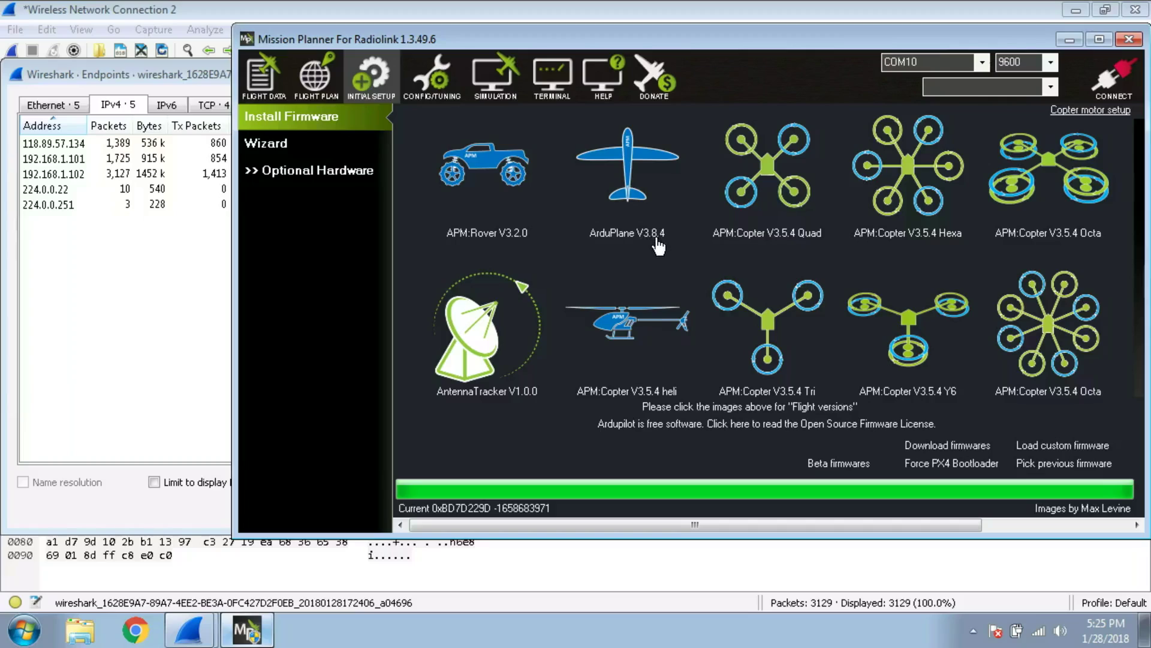
Step: Request the ArduPlane V3.8.4 firmware upload again and decline it at the confirmation
{"action": "left_click", "coordinate": [625, 160]}
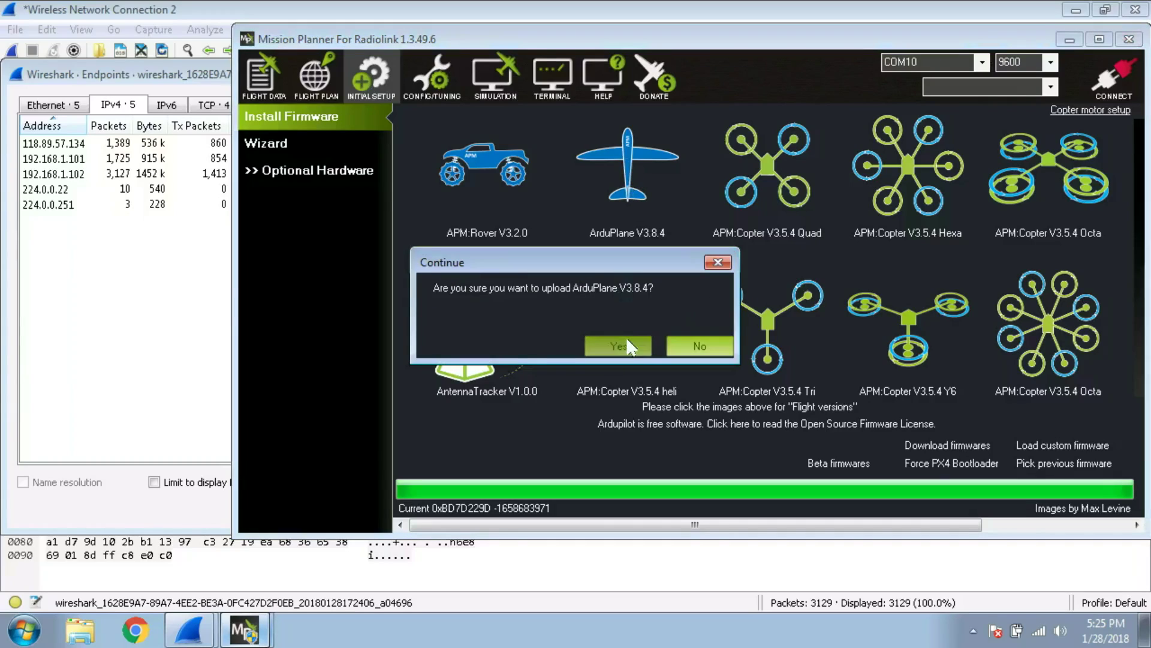
{"action": "left_click", "coordinate": [688, 345]}
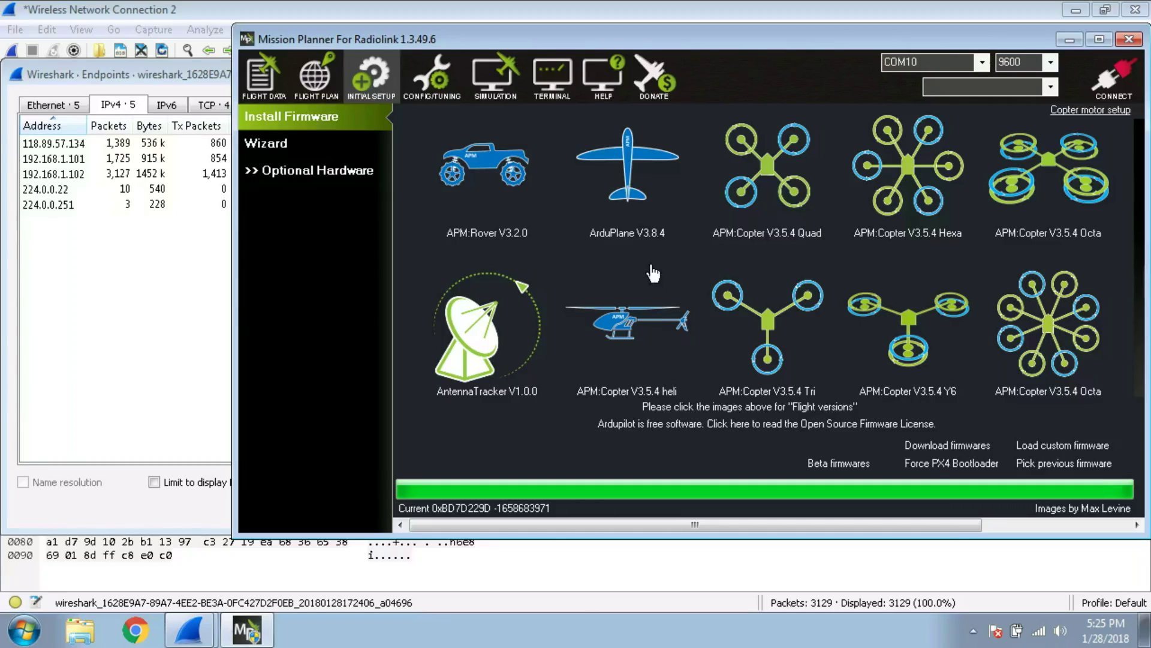
{"action": "left_click_drag", "start_coordinate": [665, 42], "coordinate": [582, 54]}
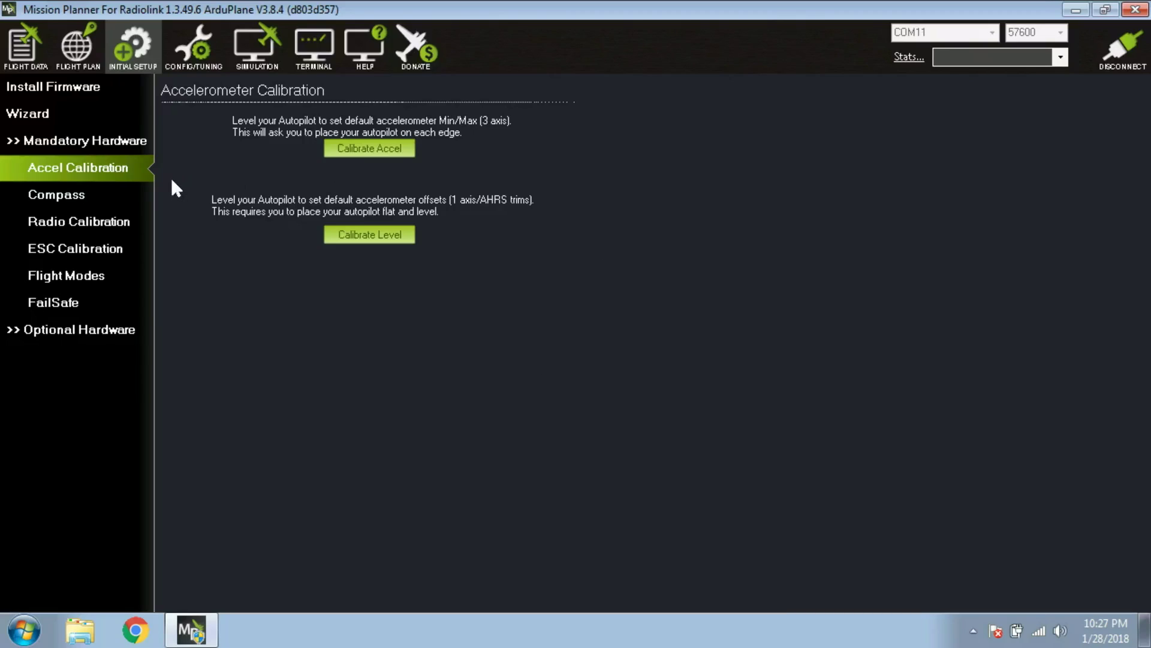
Step: Look at the setup wizard's accelerometer page, close the wizard, and review the Accel Calibration options
{"action": "left_click", "coordinate": [42, 113]}
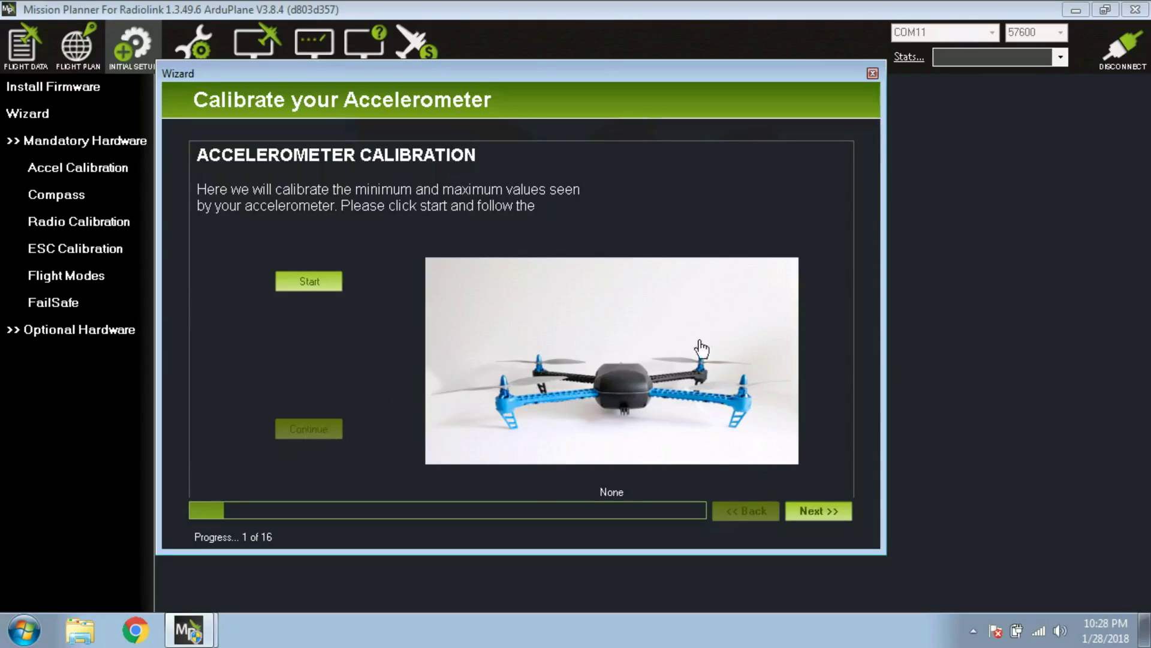
{"action": "left_click", "coordinate": [872, 73]}
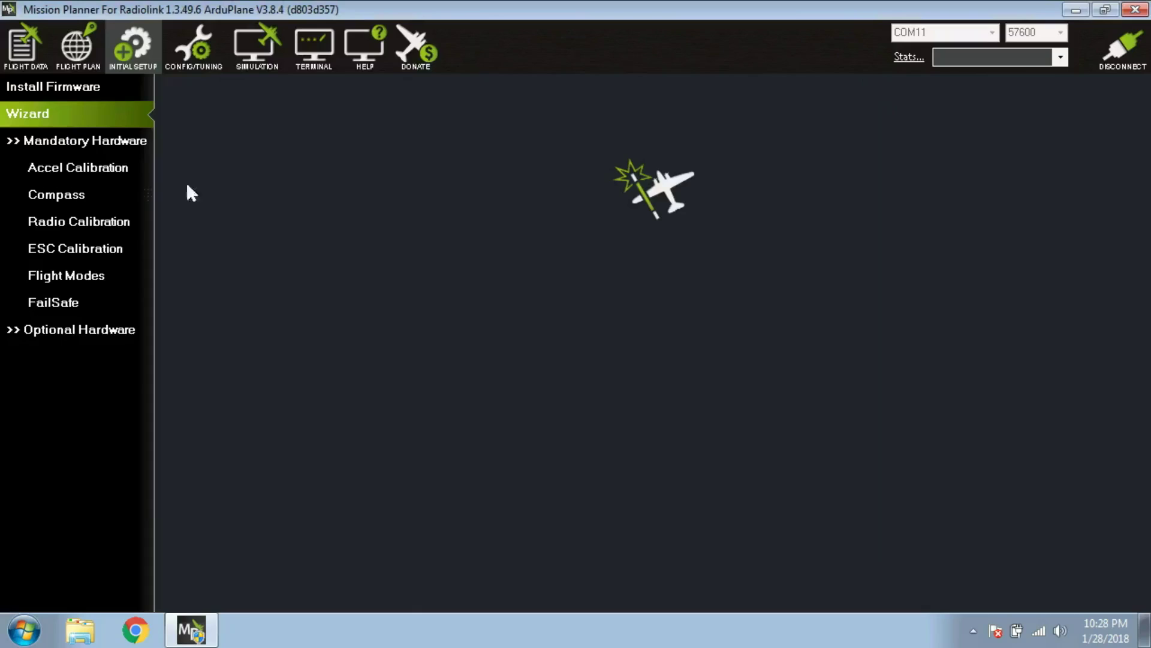
{"action": "left_click", "coordinate": [42, 168]}
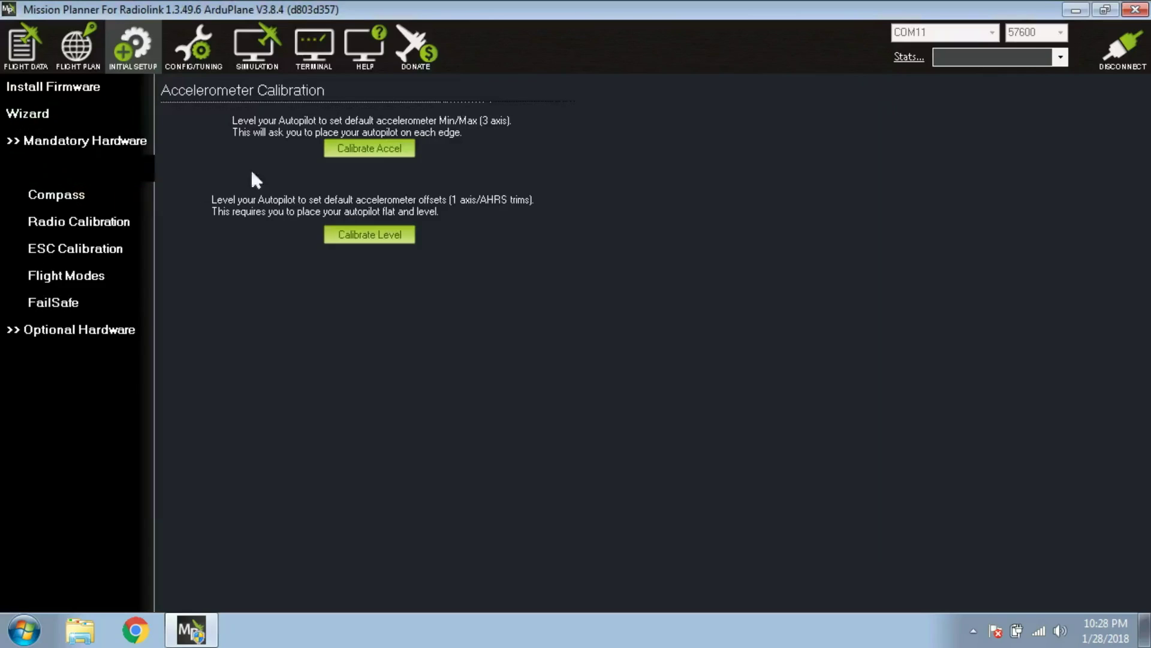
{"action": "left_click", "coordinate": [384, 235]}
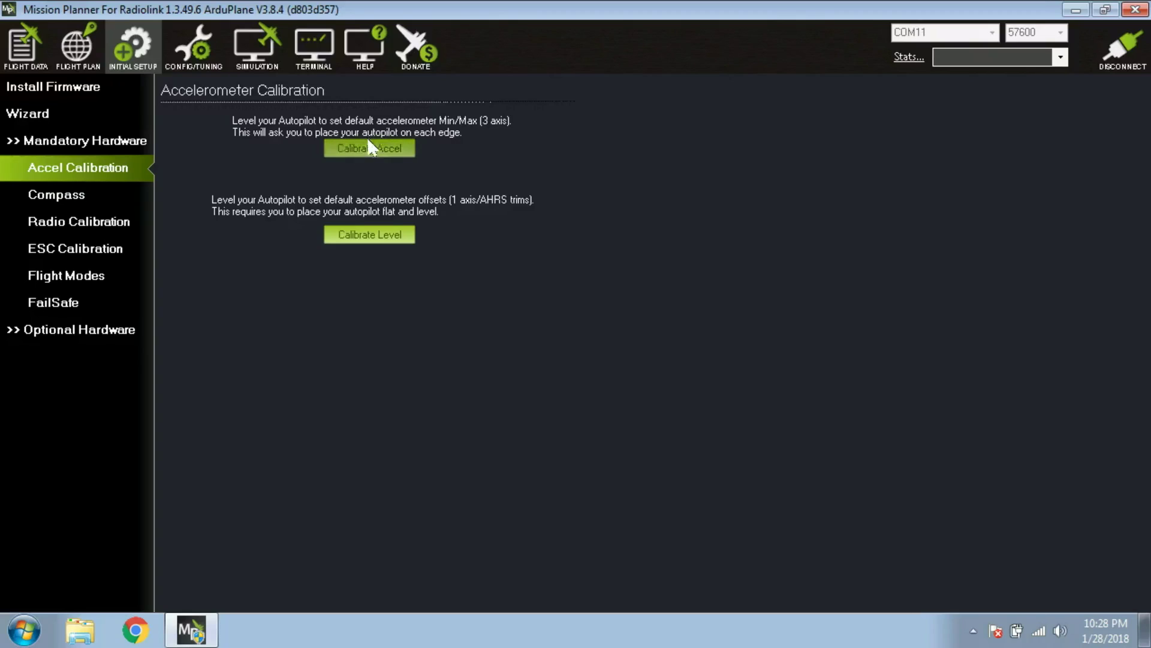
Step: Review the Compass settings and the orientation choices for Compass #1, keeping None
{"action": "left_click", "coordinate": [100, 193]}
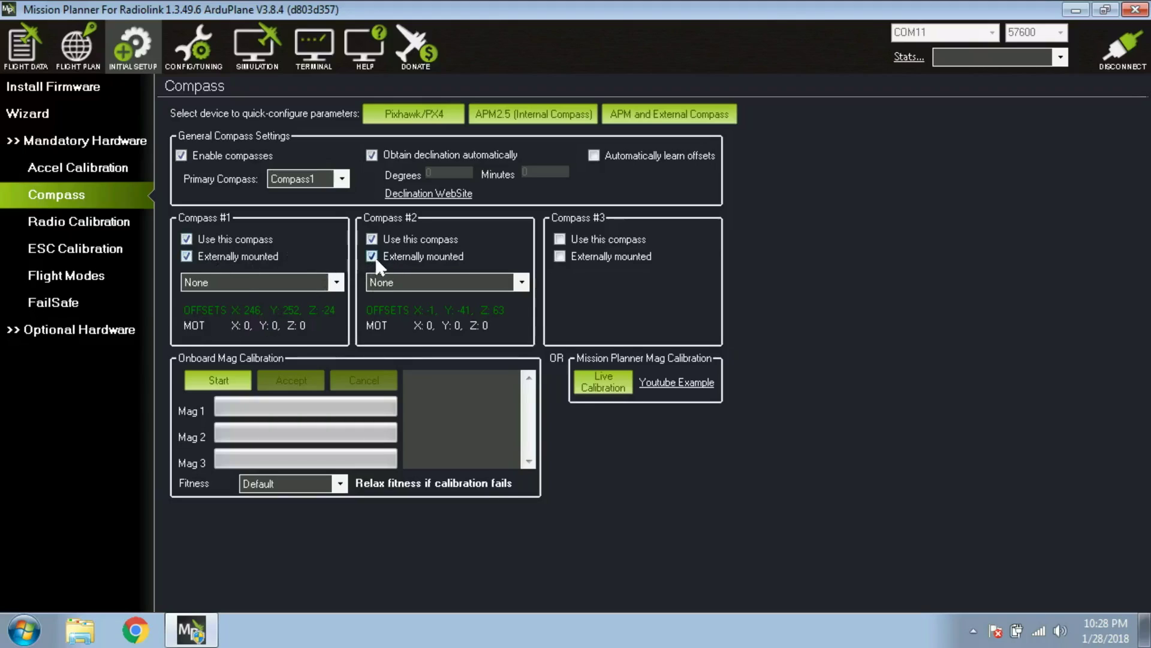
{"action": "left_click", "coordinate": [335, 283]}
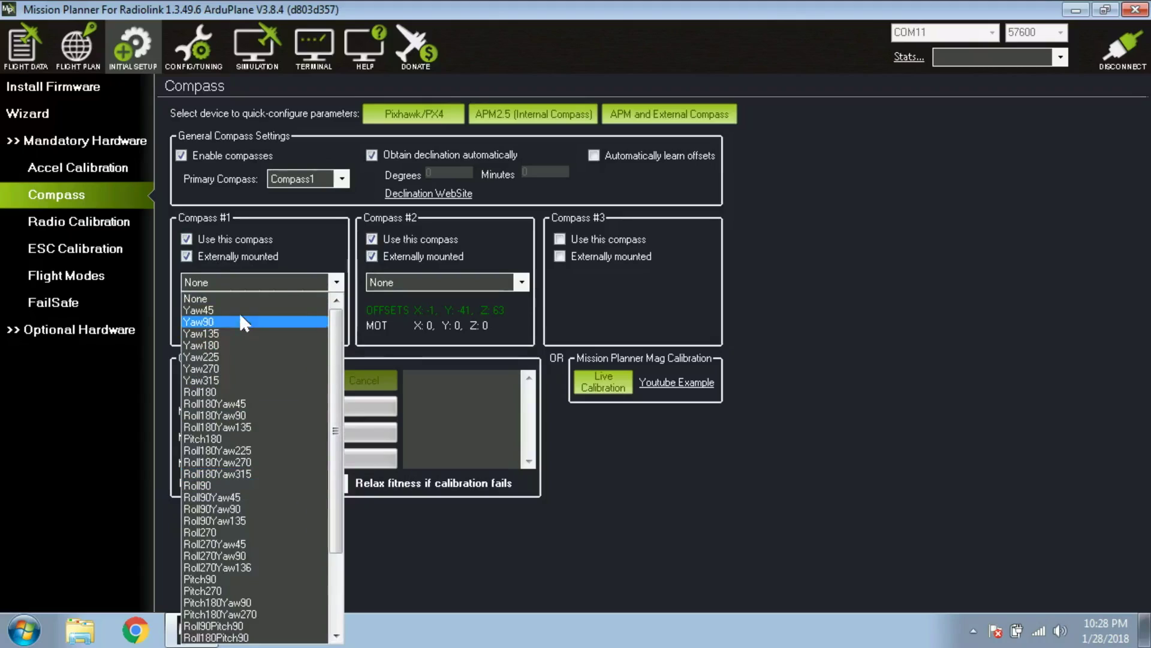
{"action": "left_click", "coordinate": [334, 284]}
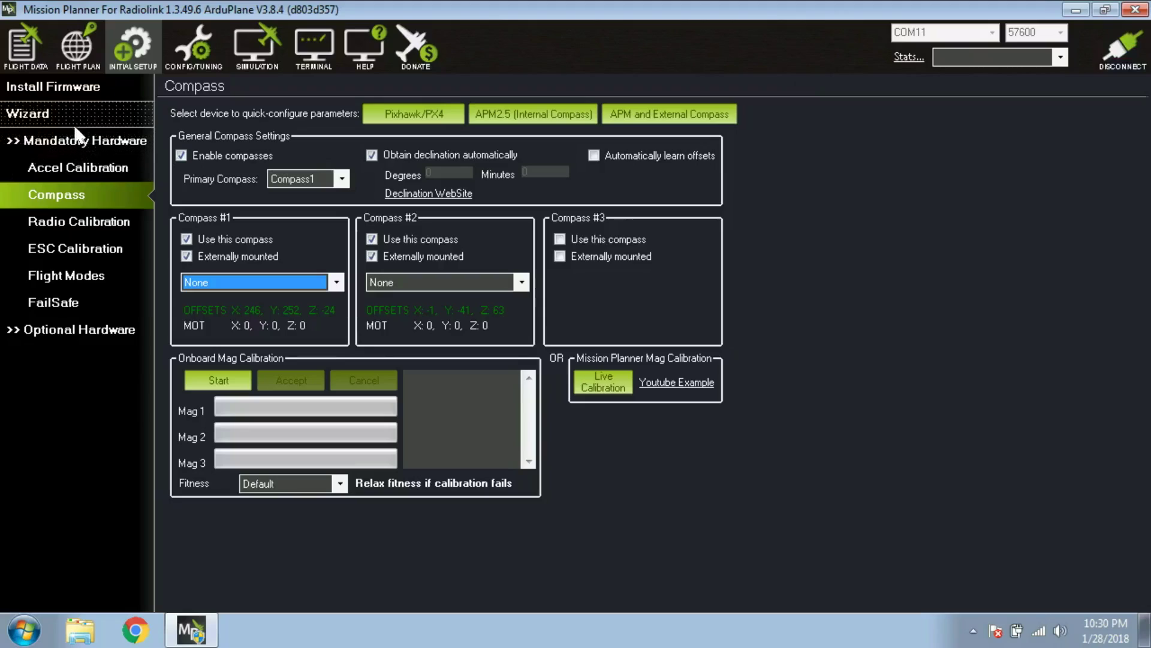
Step: Search the Standard Params for servo1 to examine the servo 1 function, PWM limits, reverse and trim settings
{"action": "left_click", "coordinate": [193, 51]}
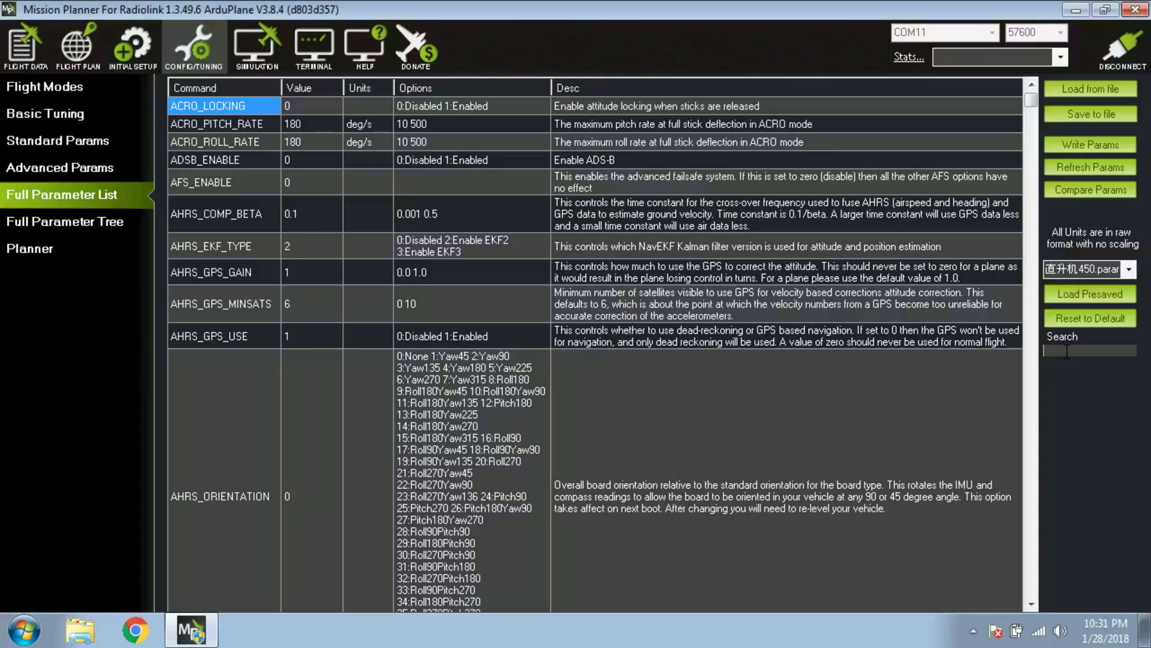
{"action": "left_click", "coordinate": [73, 141]}
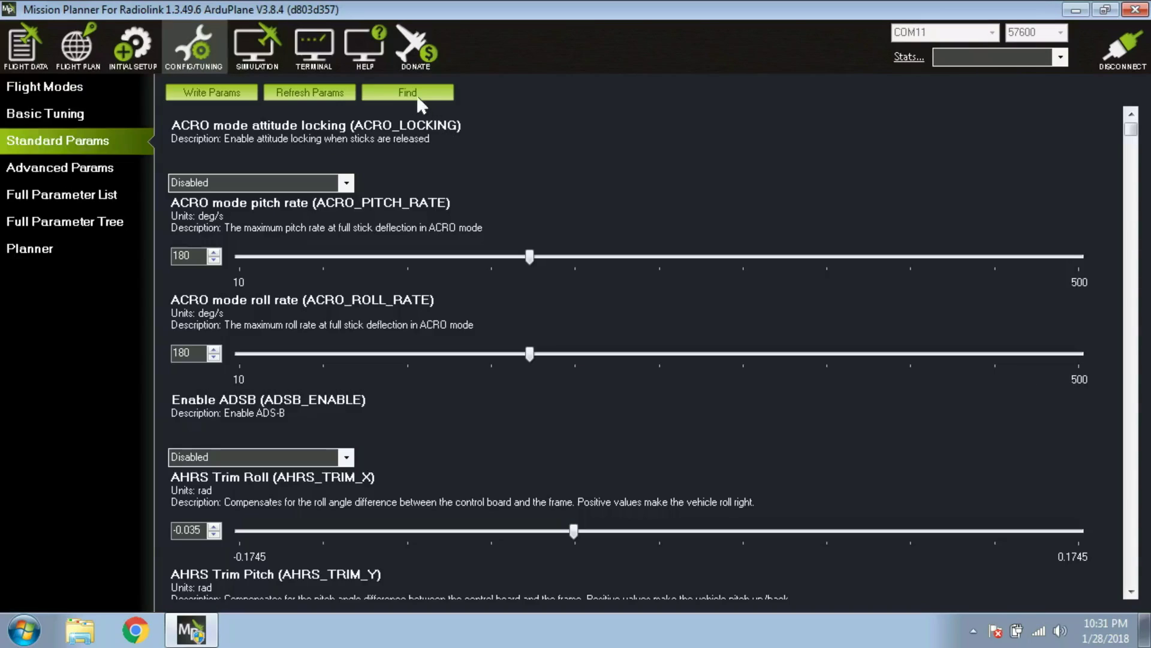
{"action": "left_click", "coordinate": [409, 96]}
{"action": "type", "text": "servo1"}
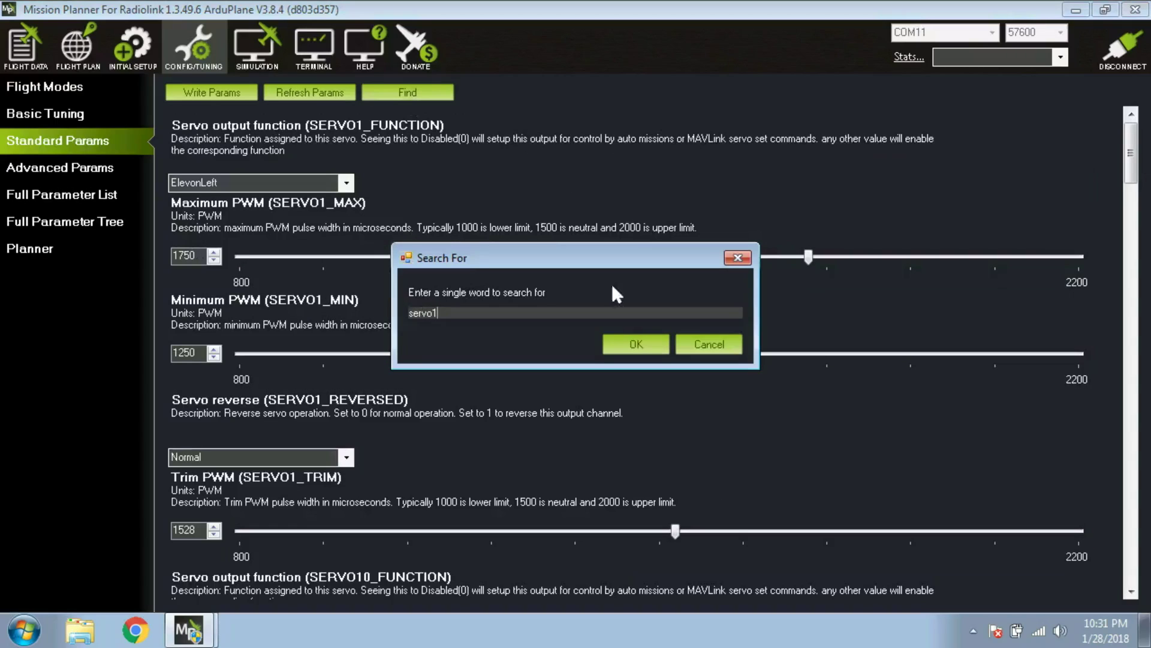
{"action": "left_click", "coordinate": [627, 344]}
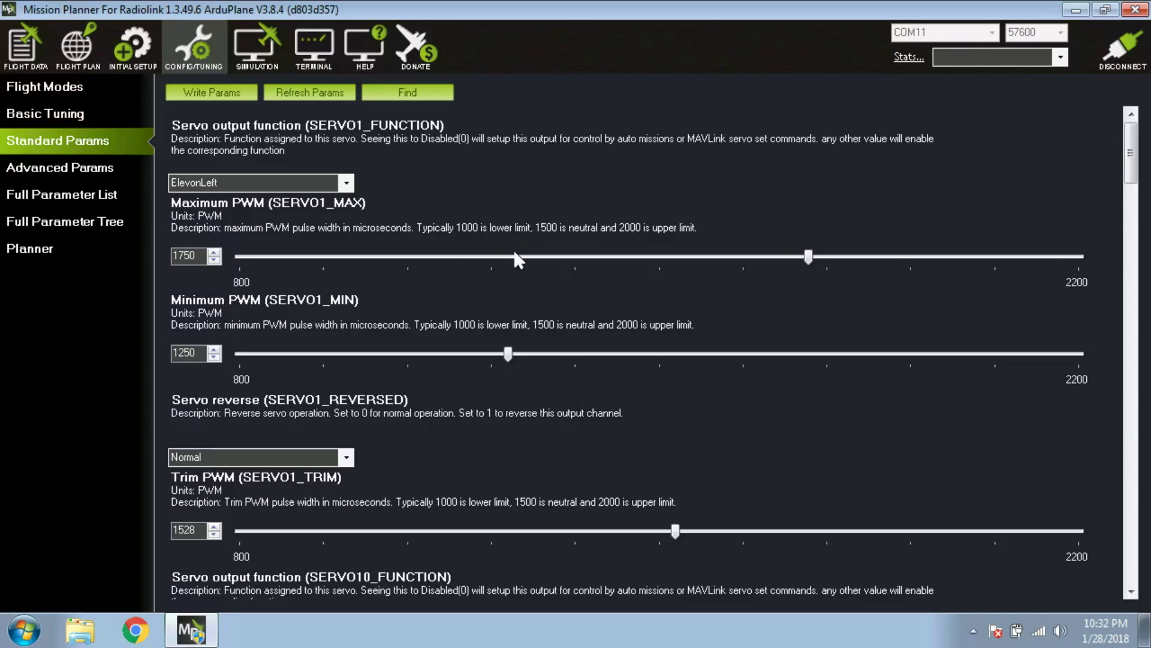
Step: Check the live telemetry in Flight Data and view the Flight Modes assignments in Initial Setup
{"action": "left_click", "coordinate": [40, 60]}
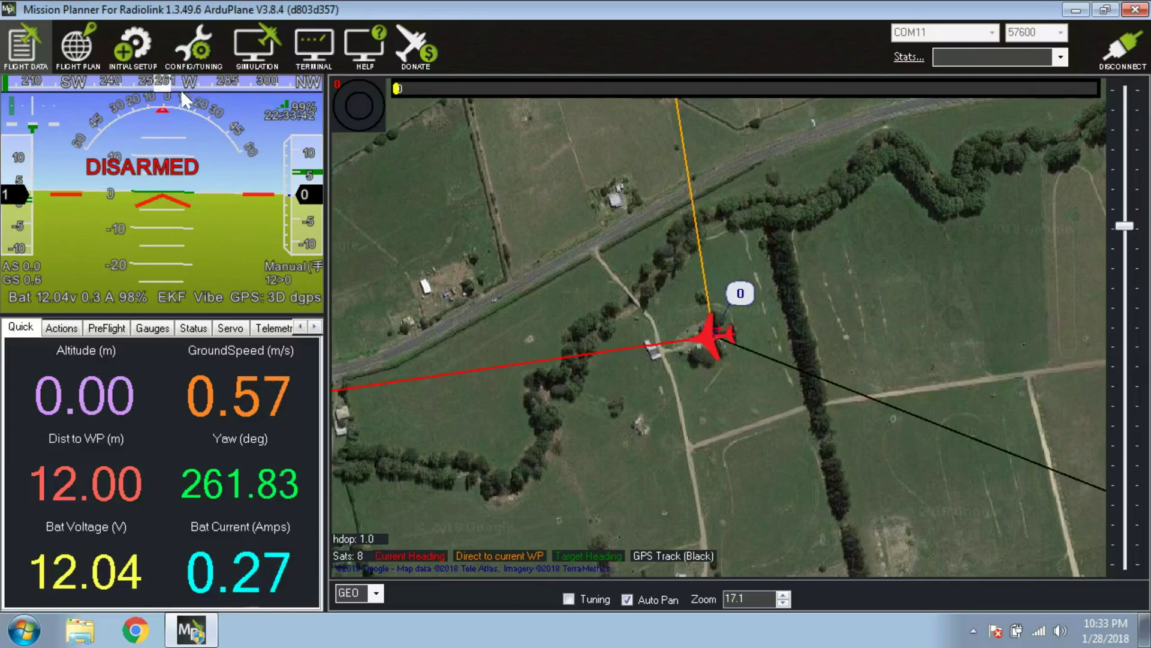
{"action": "left_click", "coordinate": [194, 48]}
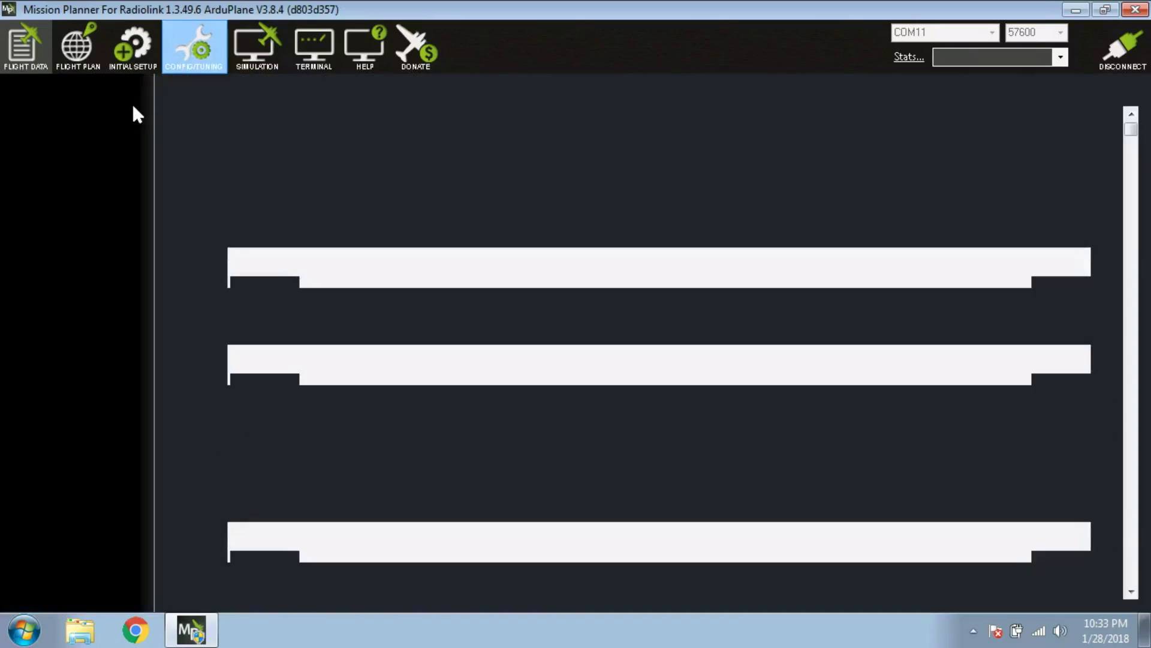
{"action": "left_click", "coordinate": [129, 49]}
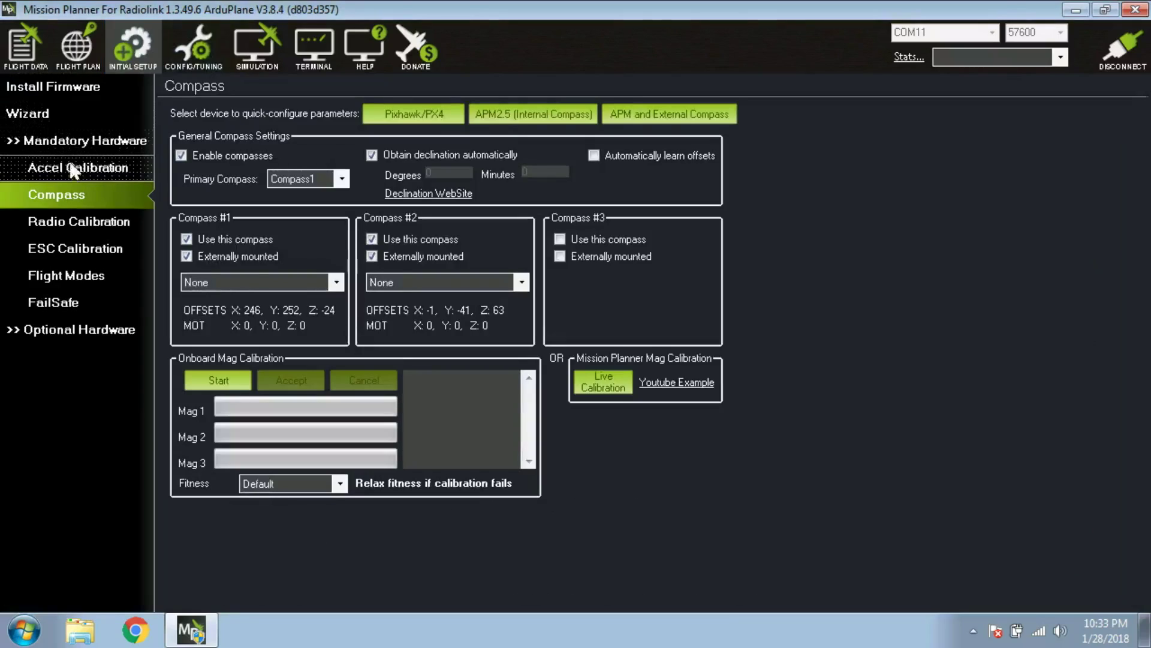
{"action": "left_click", "coordinate": [24, 276]}
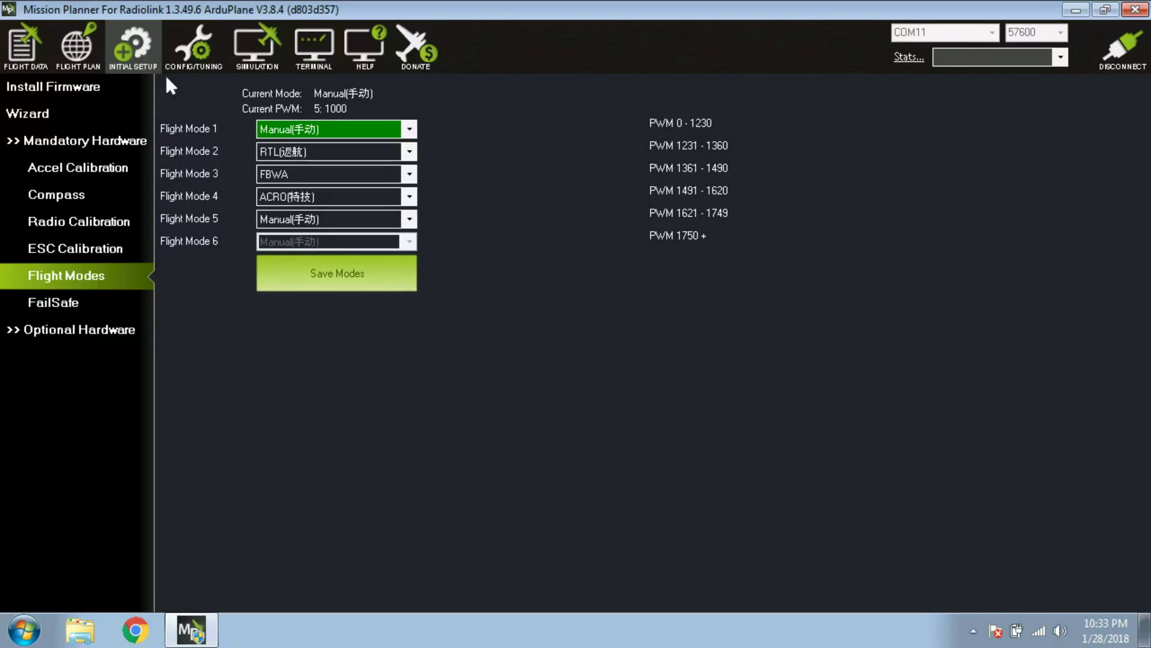
Step: Check the active flight mode on the Flight Data display and view the Flight Modes assignments in Config/Tuning
{"action": "left_click", "coordinate": [27, 48]}
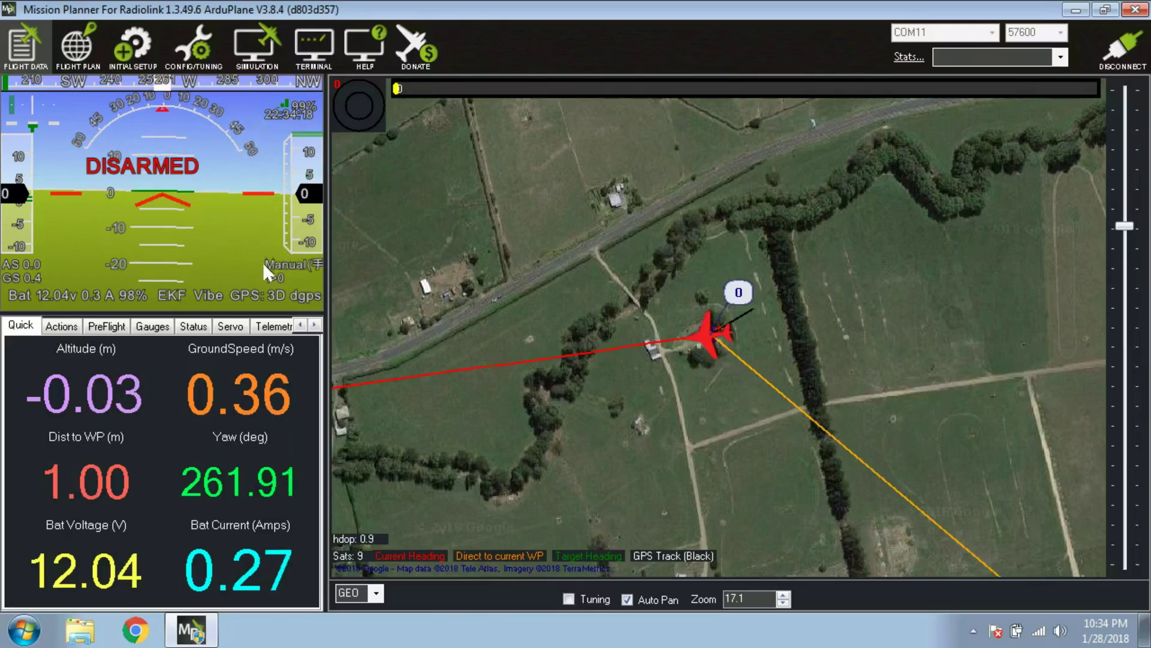
{"action": "left_click", "coordinate": [207, 71]}
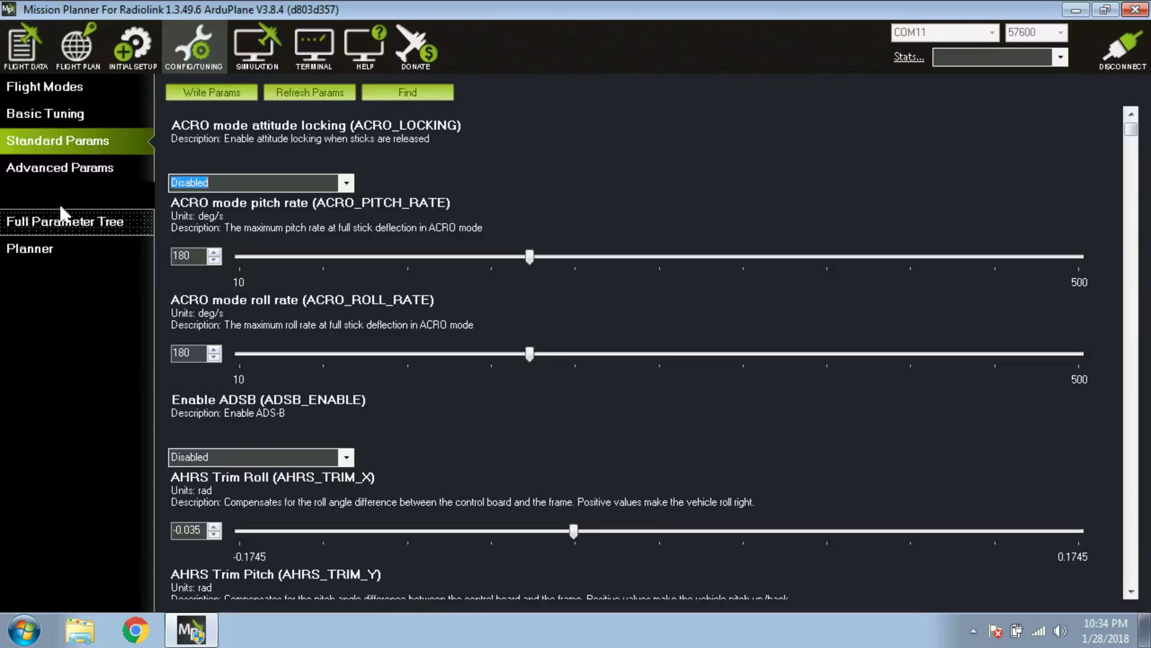
{"action": "left_click", "coordinate": [54, 88]}
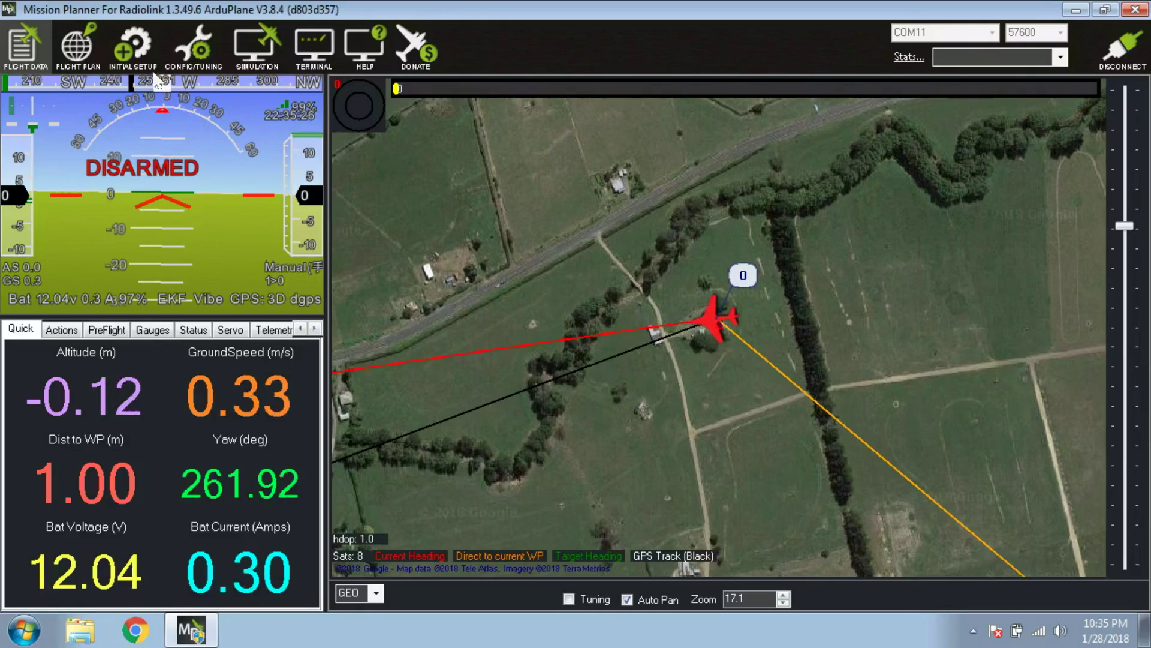
Step: Search the Full Parameter List for "loggin" to examine the arming check and logging parameters
{"action": "left_click", "coordinate": [195, 48]}
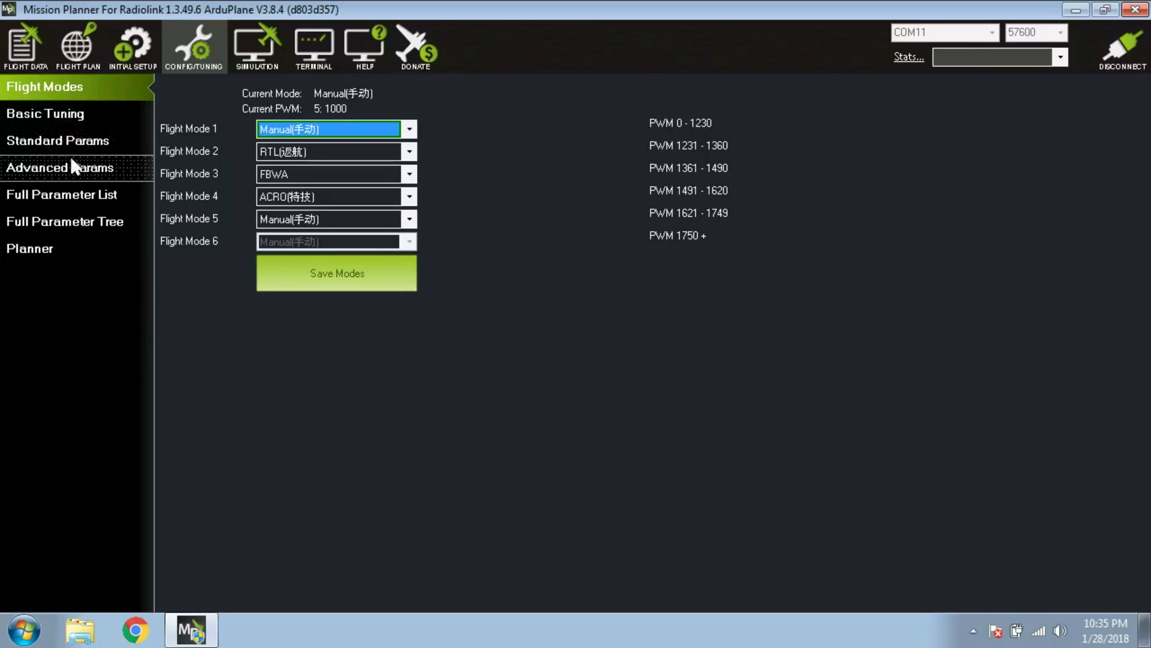
{"action": "left_click", "coordinate": [69, 194]}
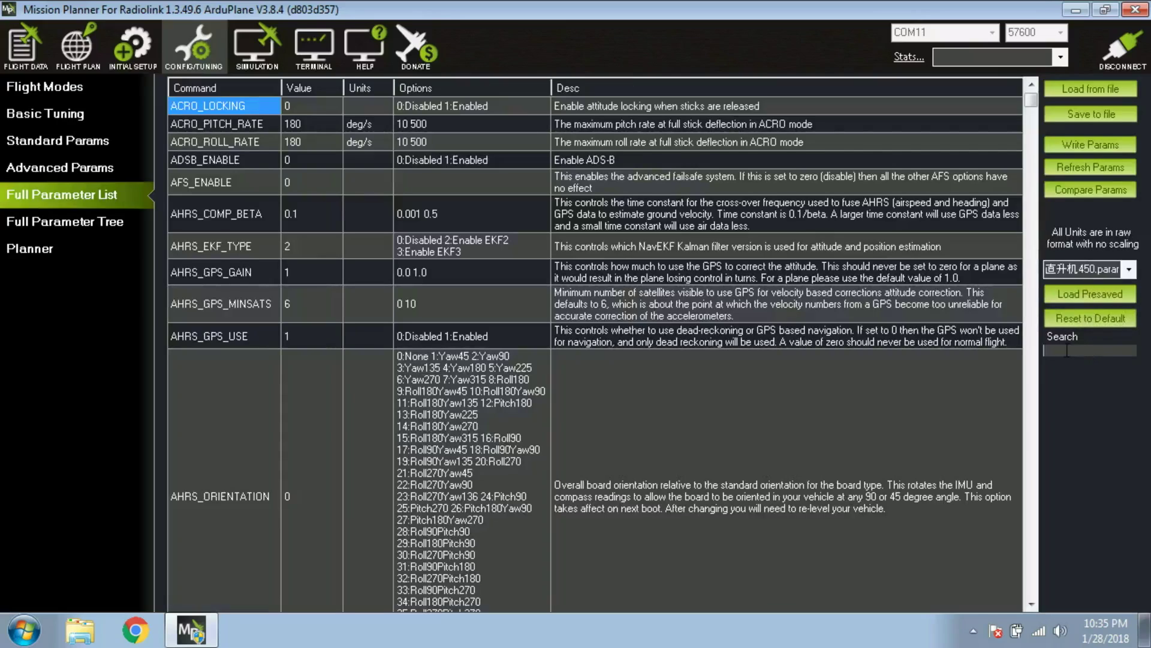
{"action": "type", "text": "logg"}
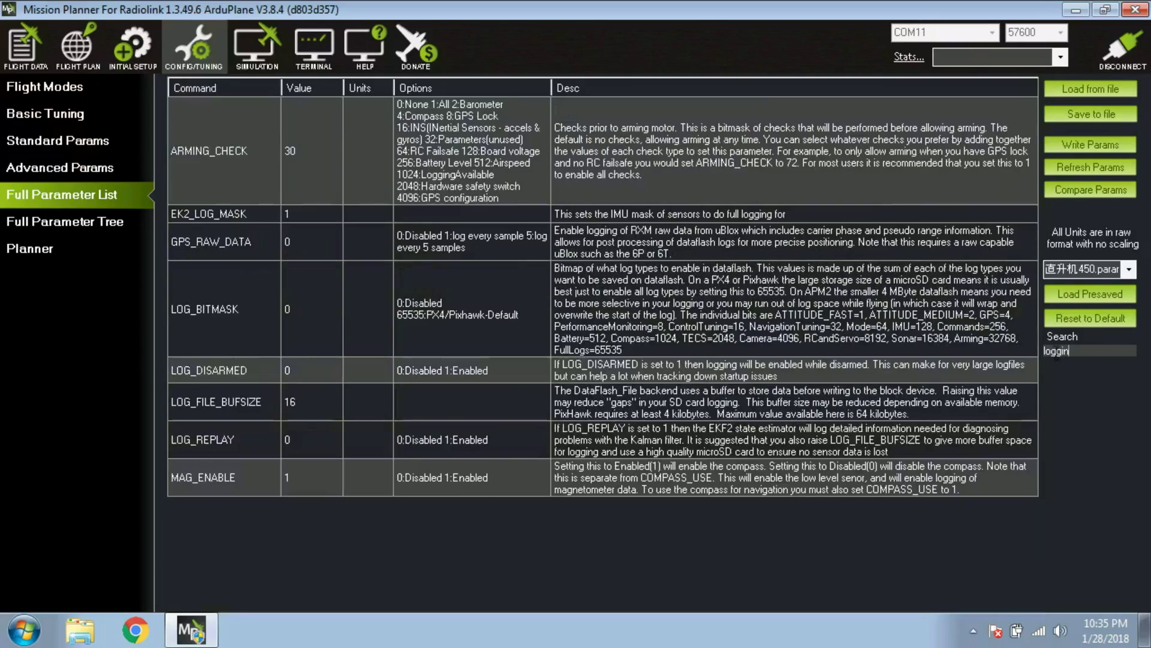
{"action": "type", "text": "in"}
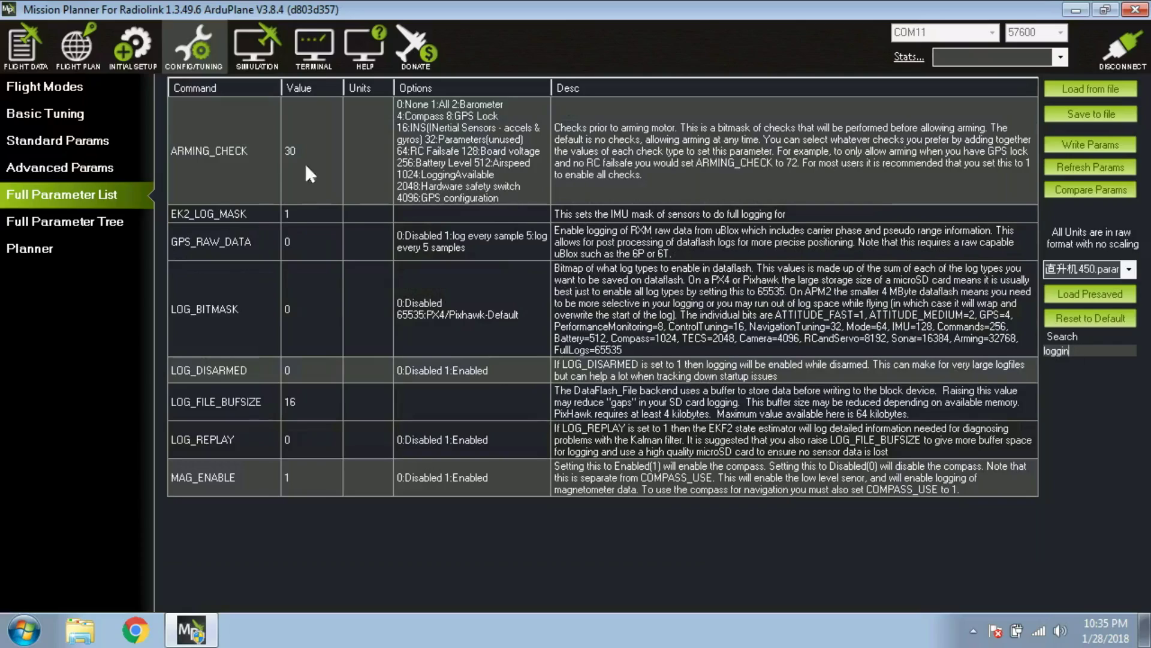